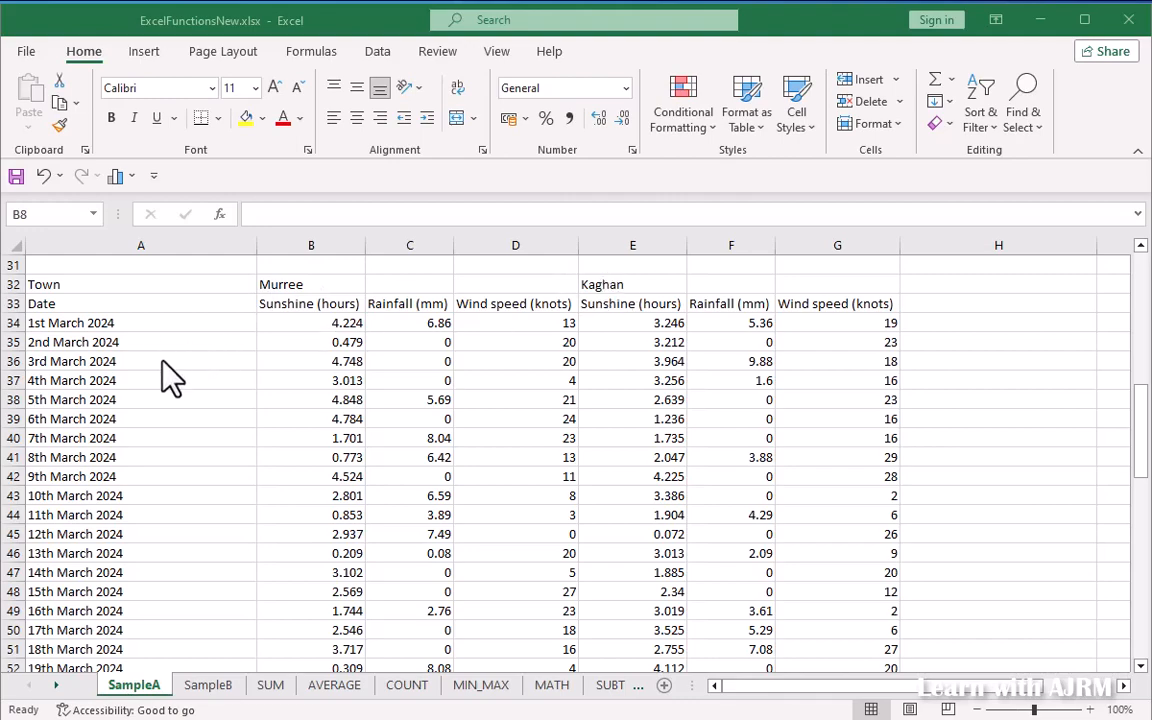
scroll(160, 400, "down", 10)
scroll(157, 396, "up", 11)
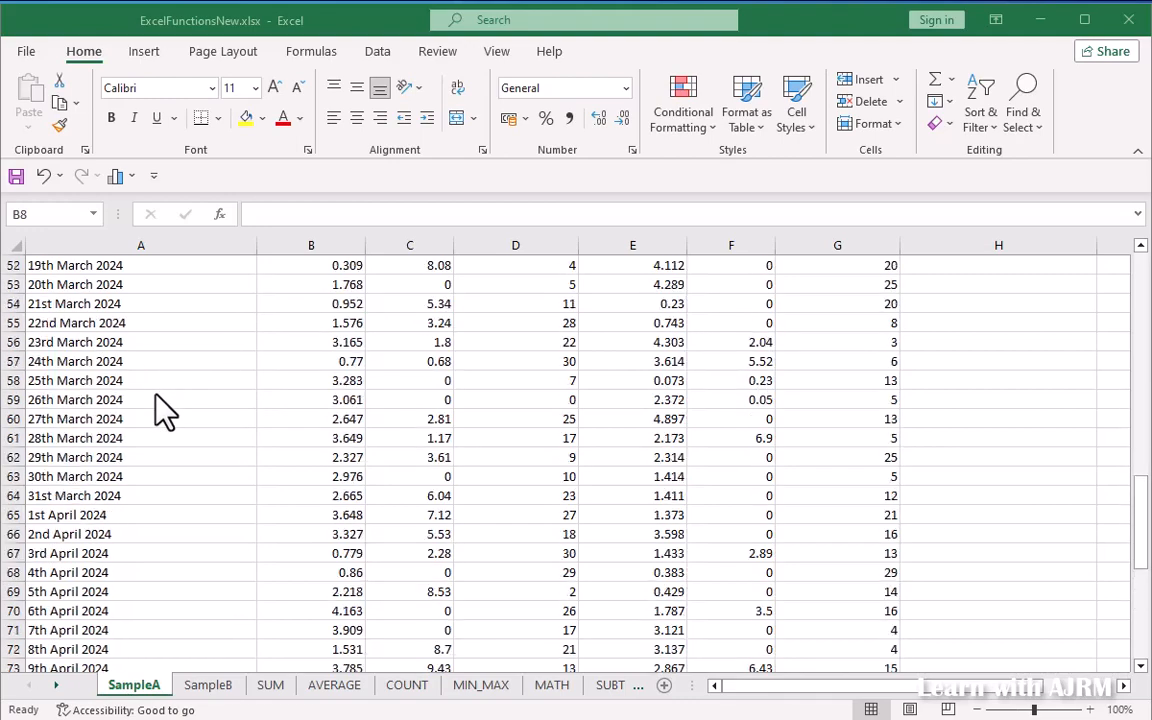
scroll(163, 410, "down", 1)
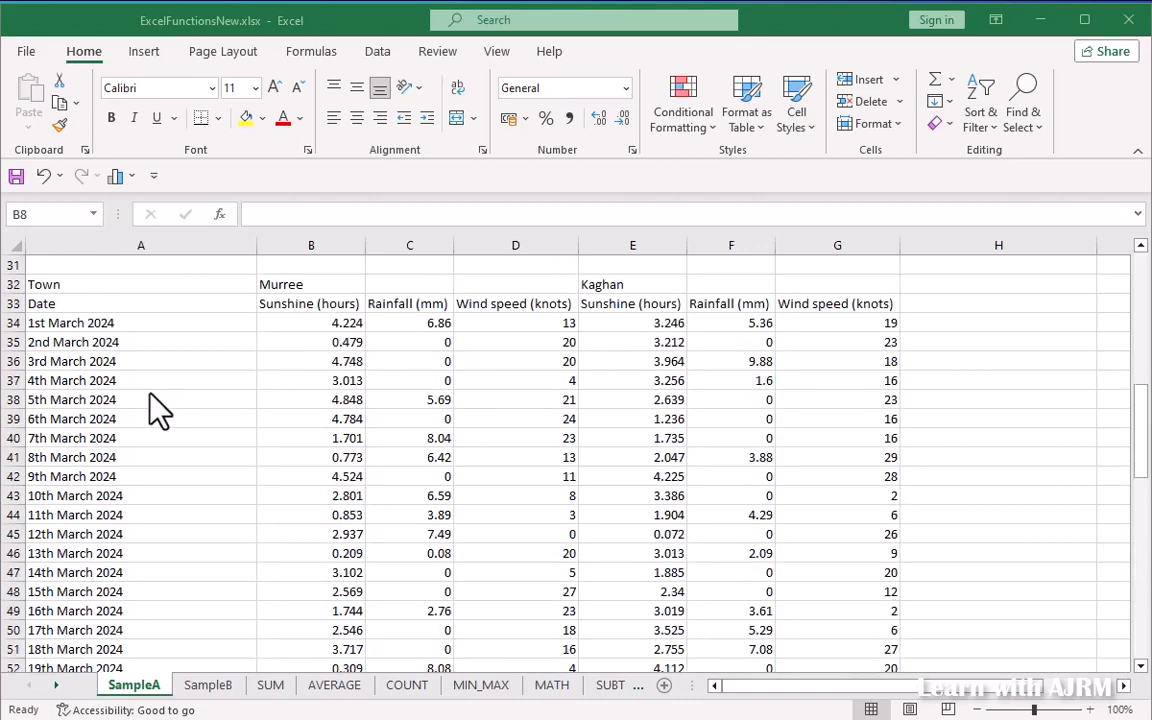
scroll(158, 410, "up", 10)
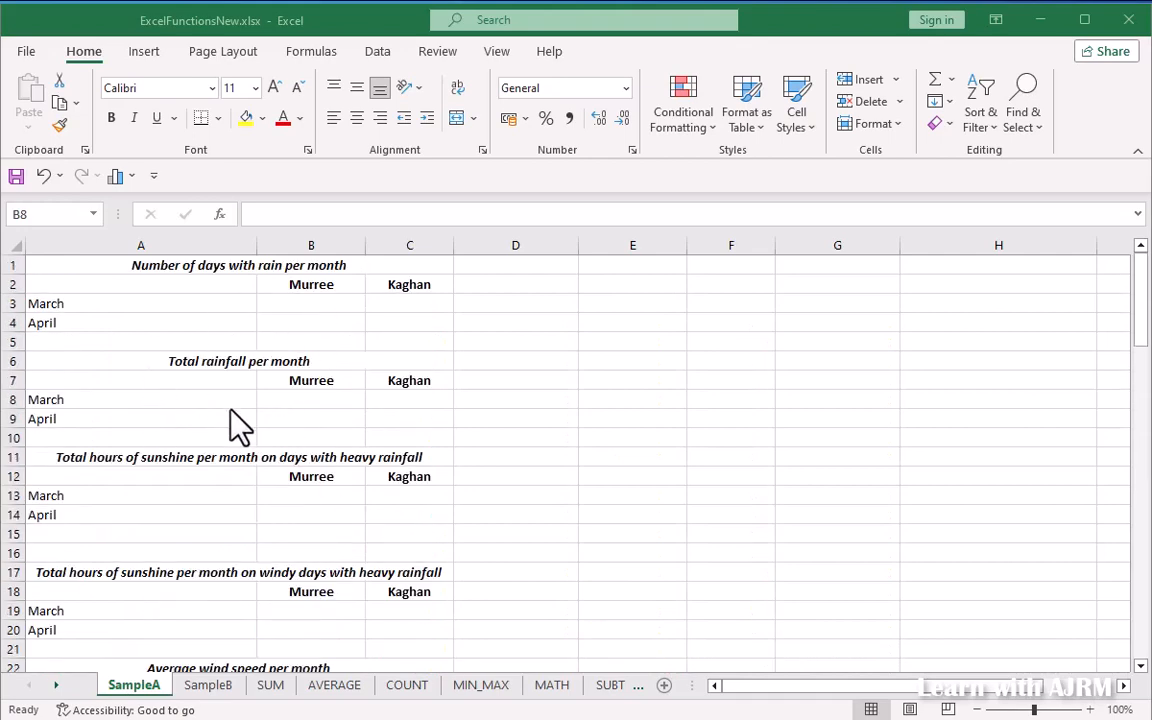
Start a SUM formula in cell B8 for Murree's total rainfall in March
left_click(309, 401)
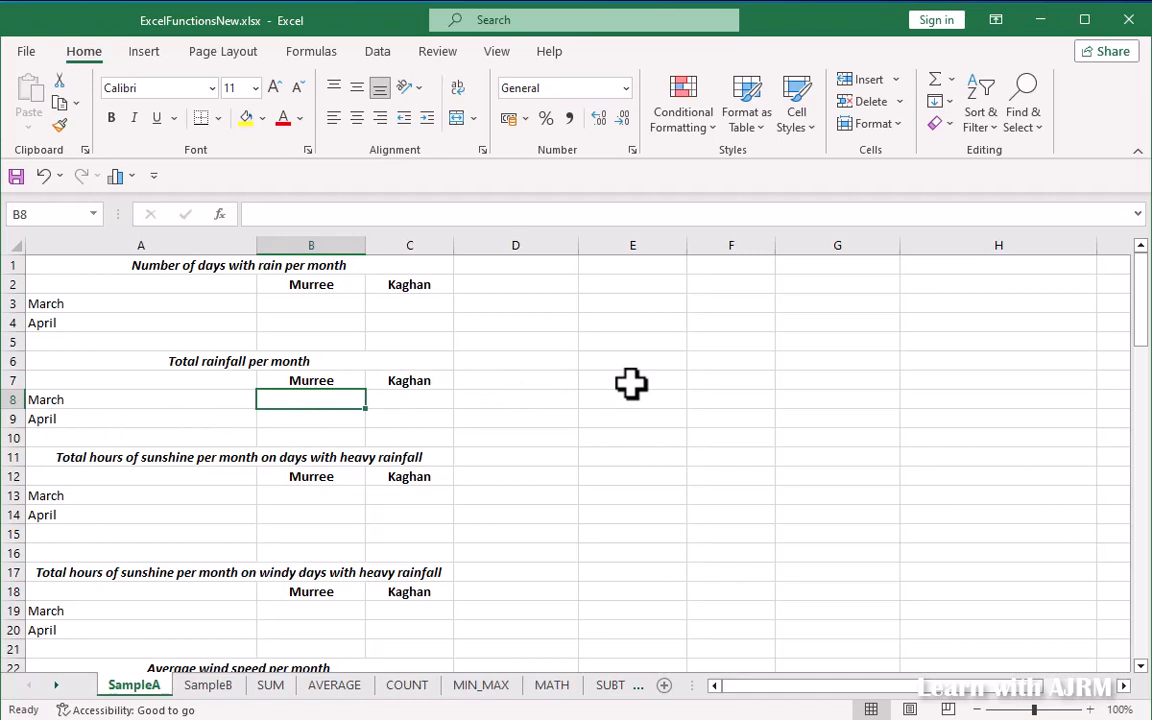
type("=S")
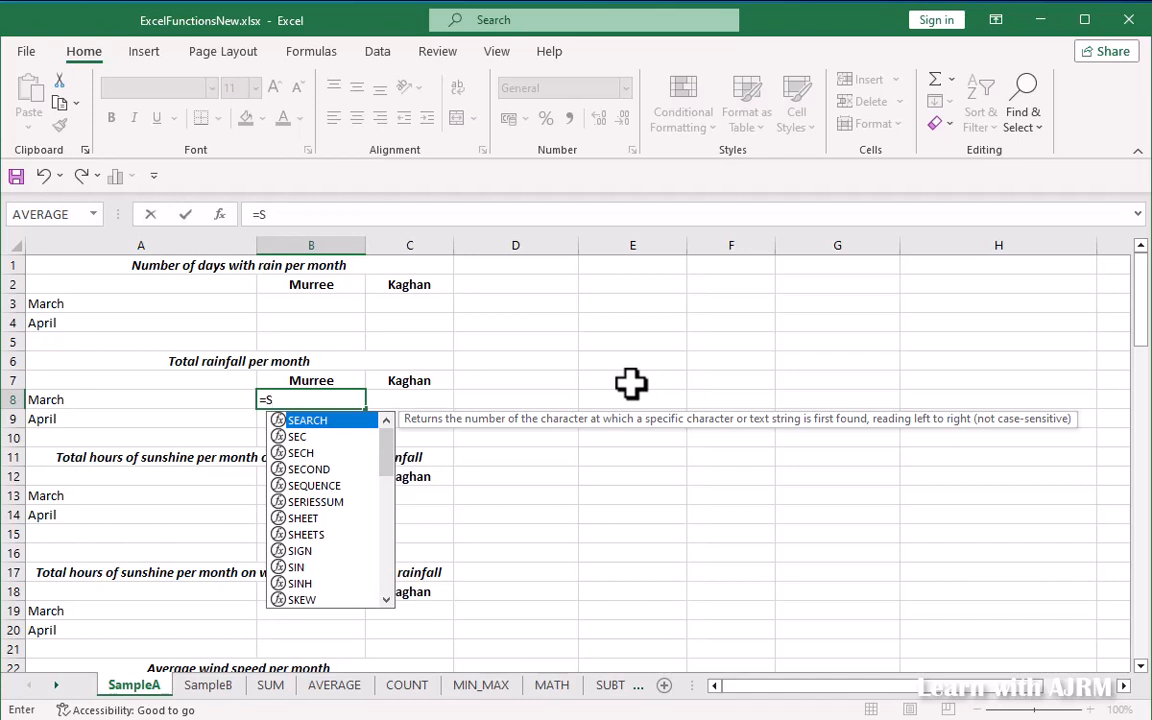
scroll(322, 485, "down", 9)
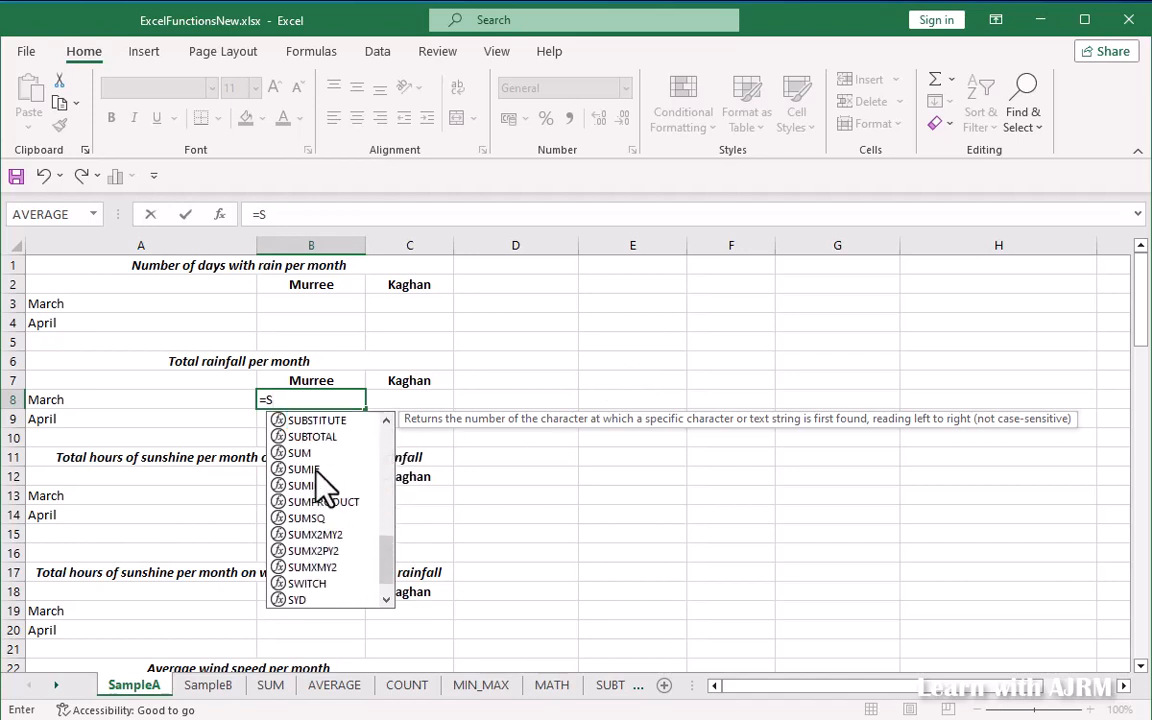
scroll(322, 485, "up", 9)
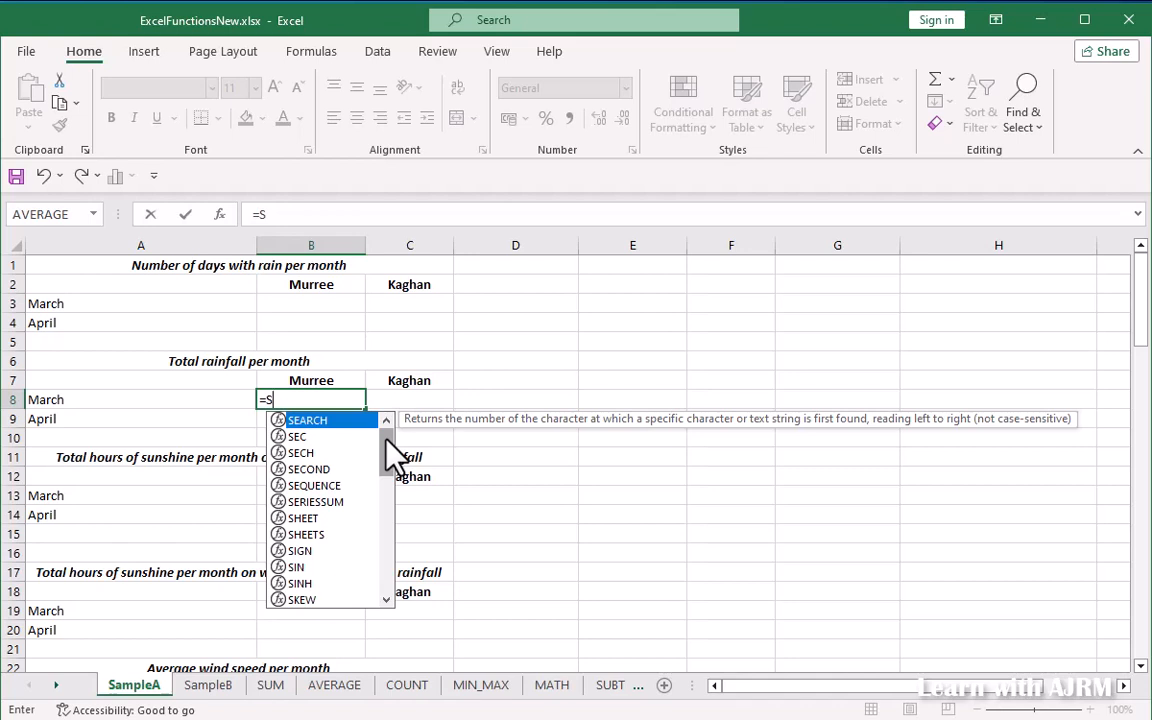
type("U")
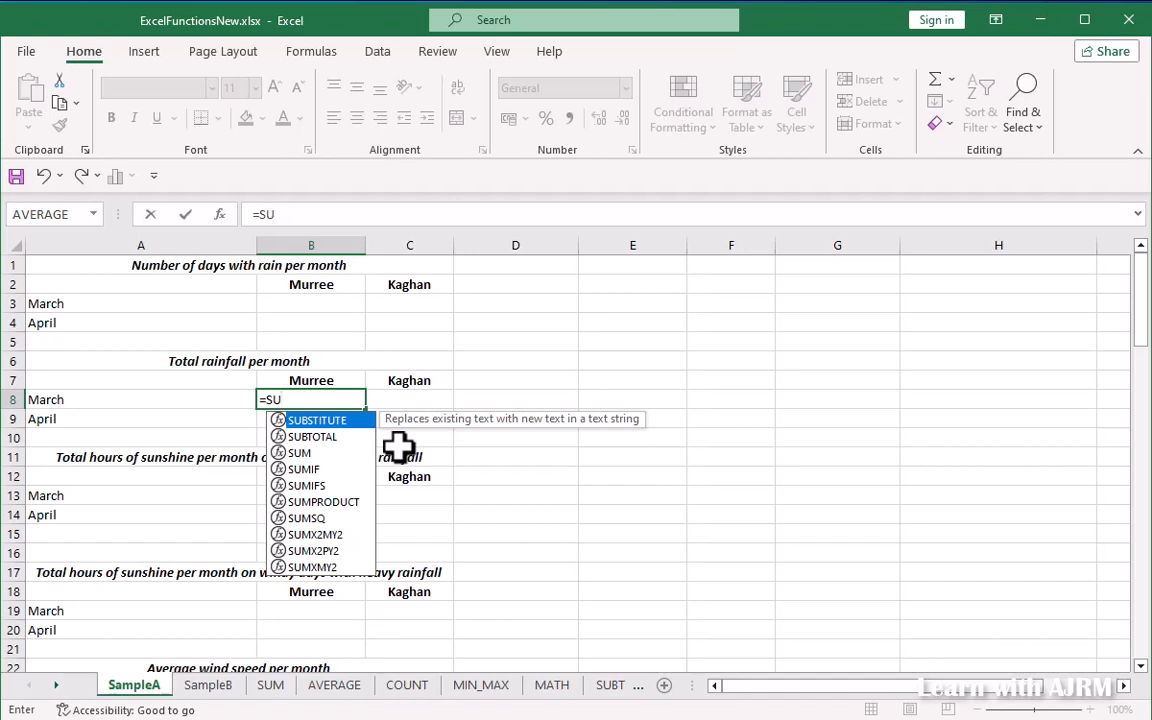
type("M")
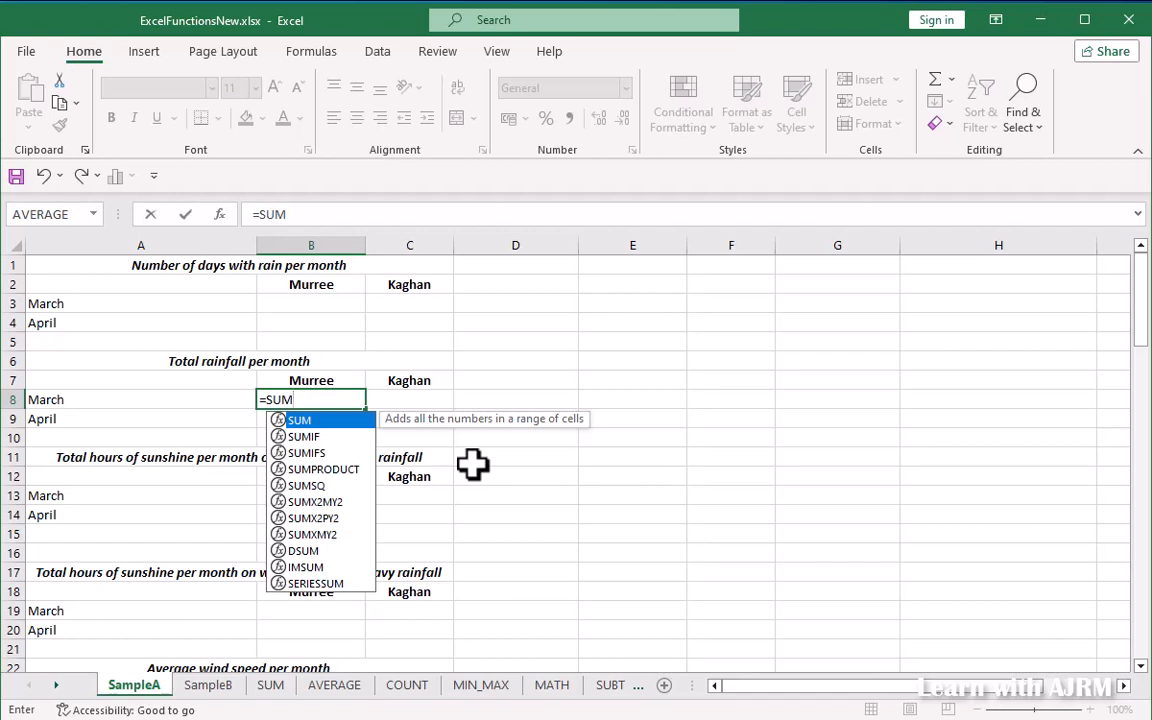
type("(")
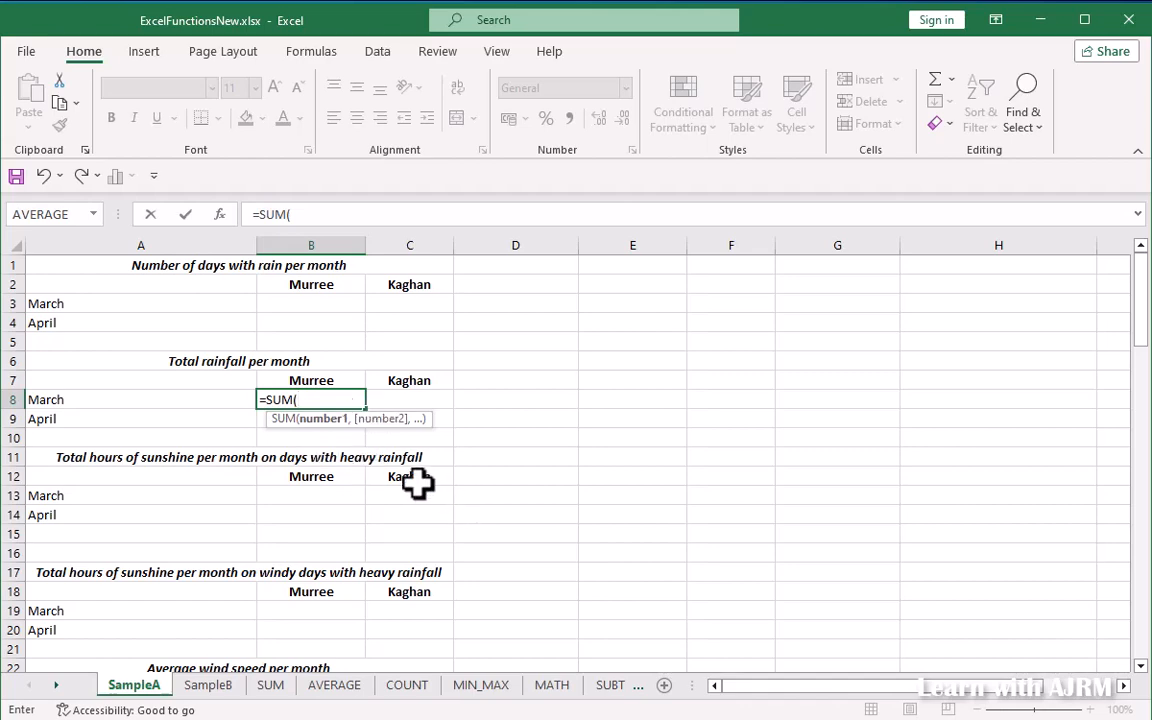
Add the individual Murree sunshine cells B34, B36, B39 and B42 as separate arguments of the SUM formula
scroll(412, 483, "down", 2)
scroll(414, 483, "down", 7)
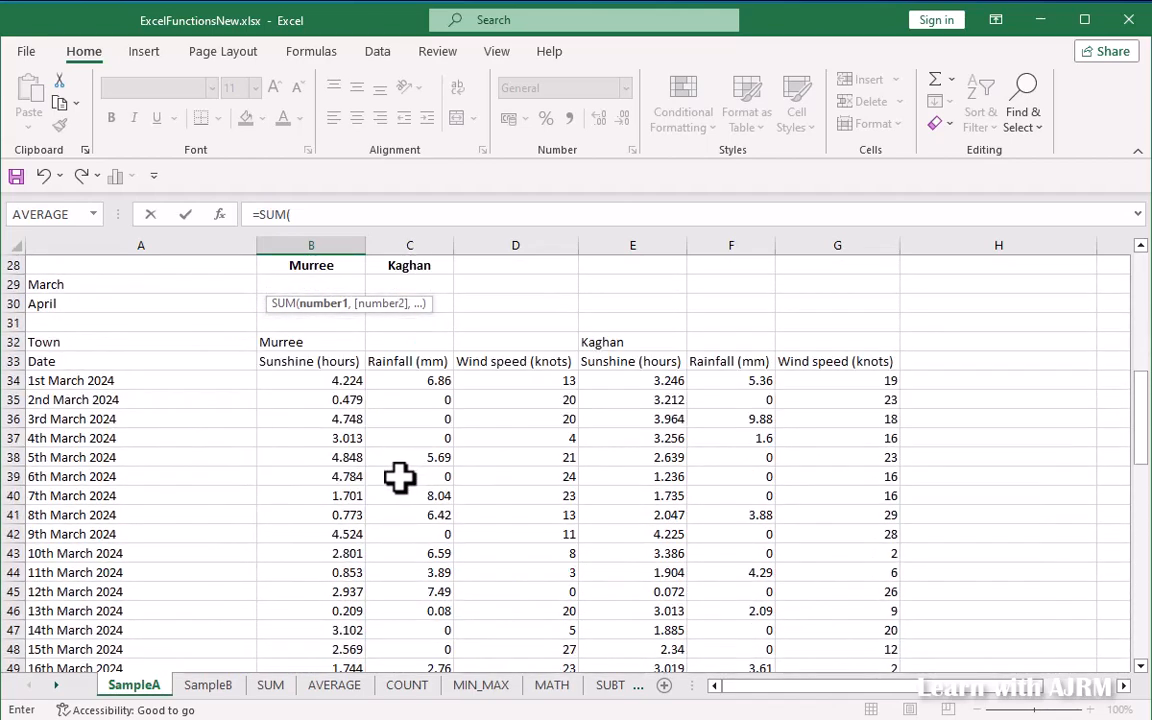
left_click(347, 380)
type(",")
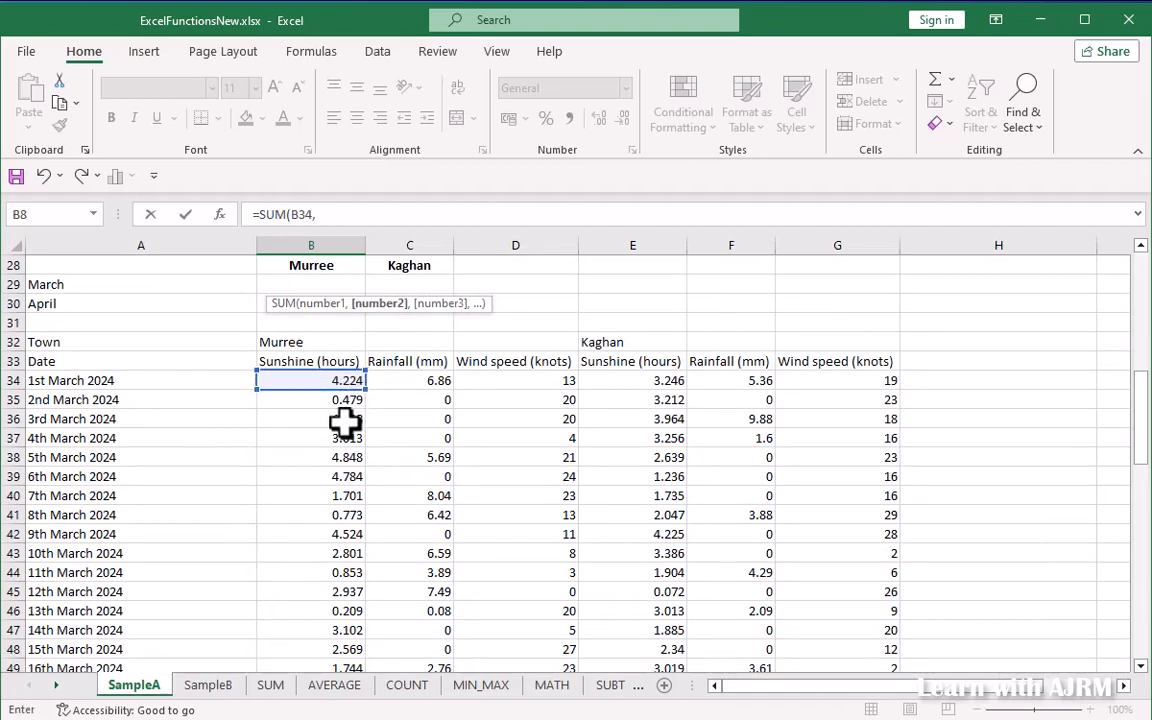
left_click(344, 421)
type(",")
left_click(339, 477)
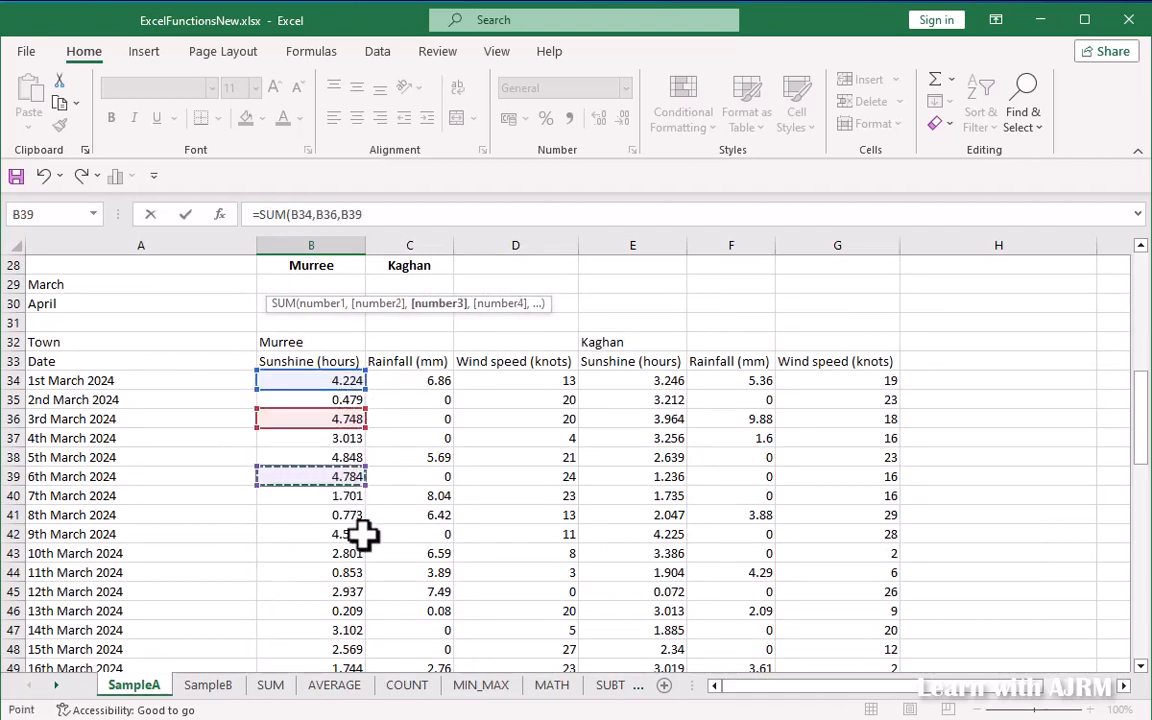
type(",")
left_click(337, 535)
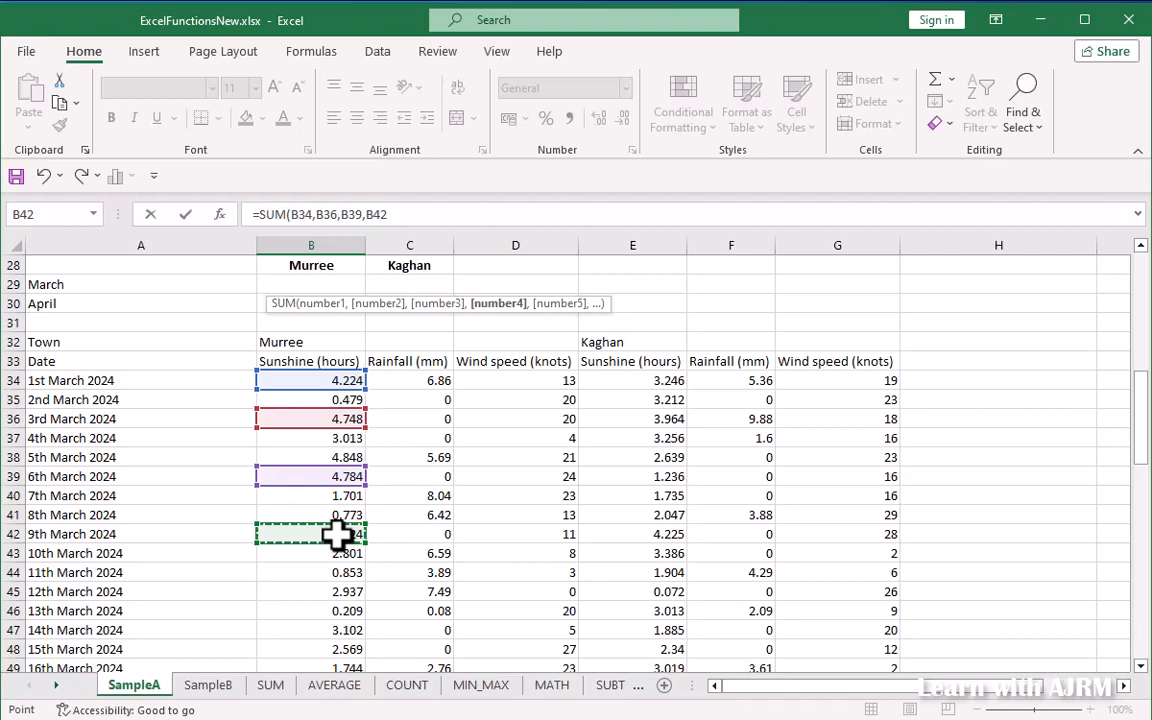
Remove the individual cell references from the formula, keeping only =SUM(
key("BackSpace")
key("BackSpace")
key("BackSpace")
key("BackSpace")
key("BackSpace")
key("BackSpace")
key("BackSpace")
key("BackSpace")
key("BackSpace")
key("BackSpace")
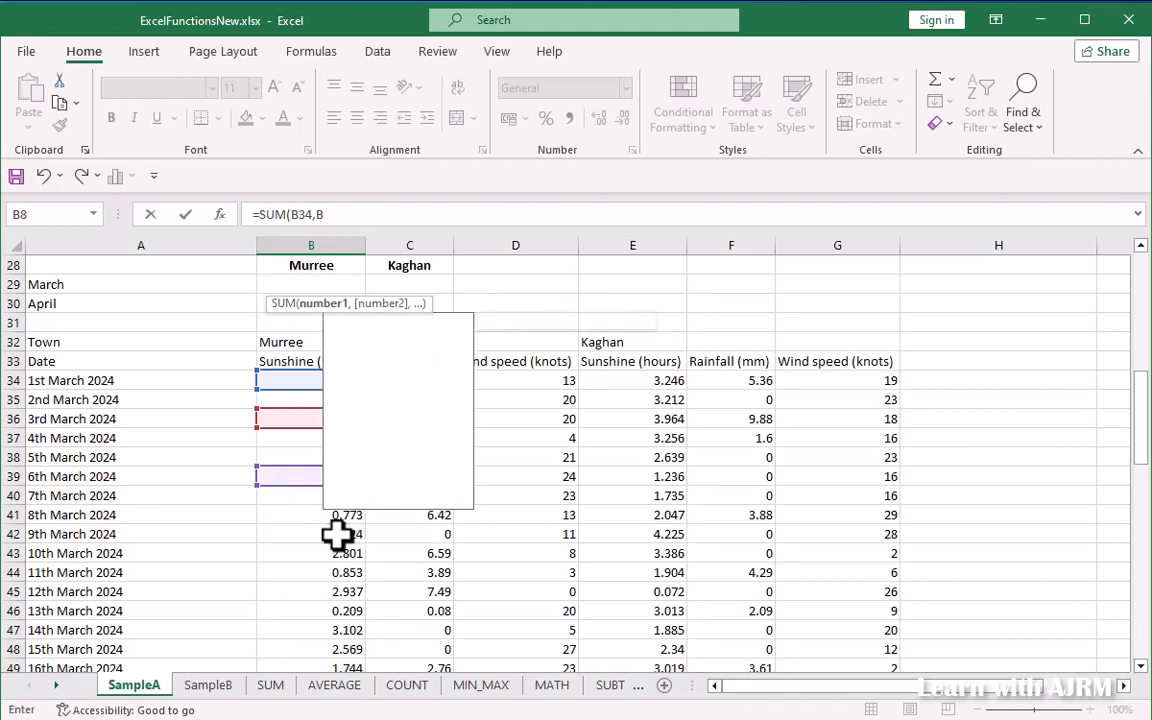
key("BackSpace")
key("BackSpace")
key("BackSpace")
key("BackSpace")
key("BackSpace")
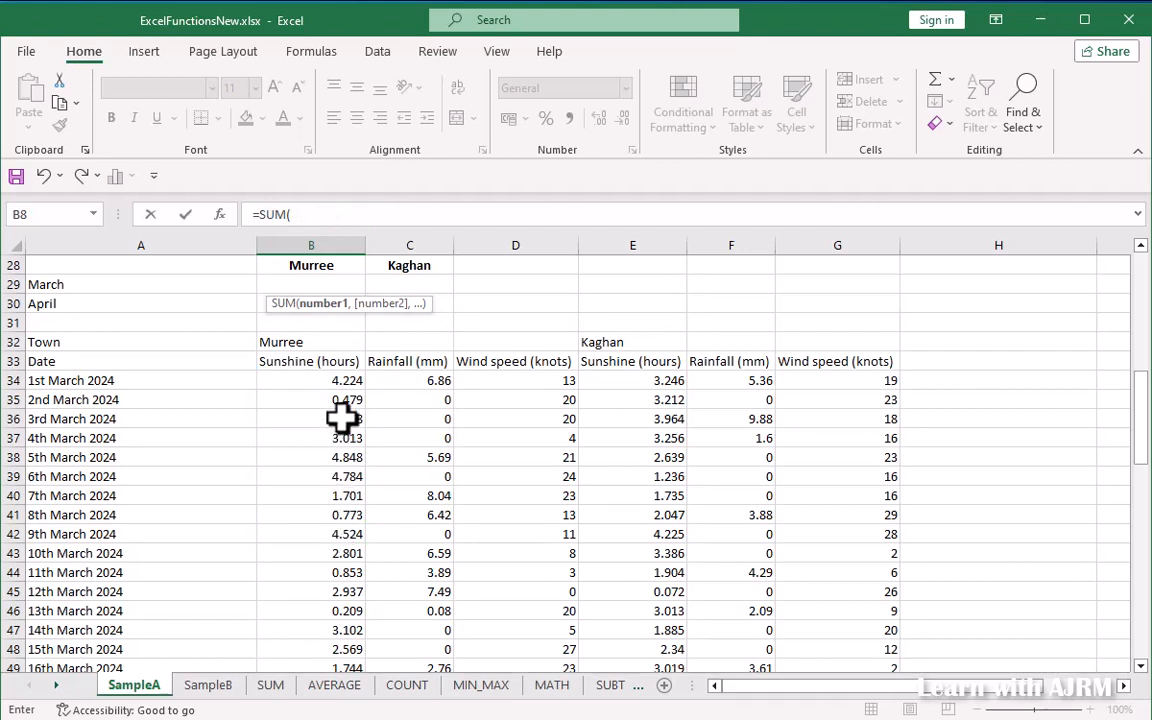
Add the Murree sunshine ranges B34:B38, B40:B44 and B46:B49 as comma-separated arguments of the SUM formula
left_click_drag(338, 388, 341, 461)
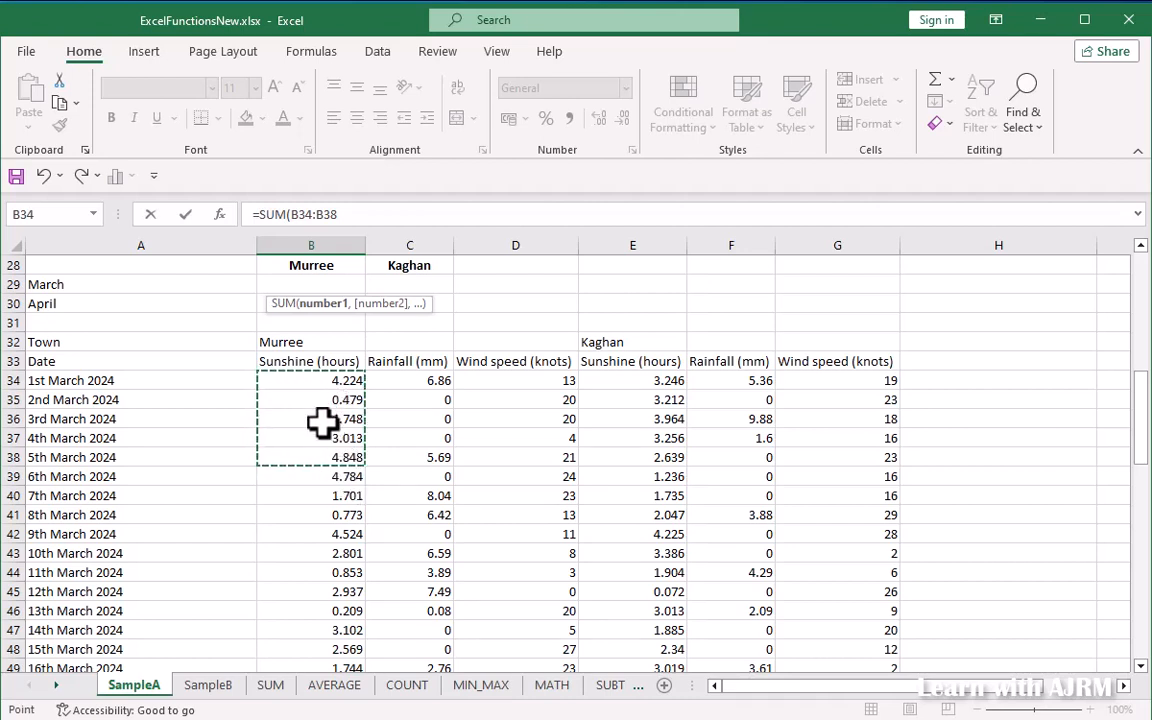
type(",")
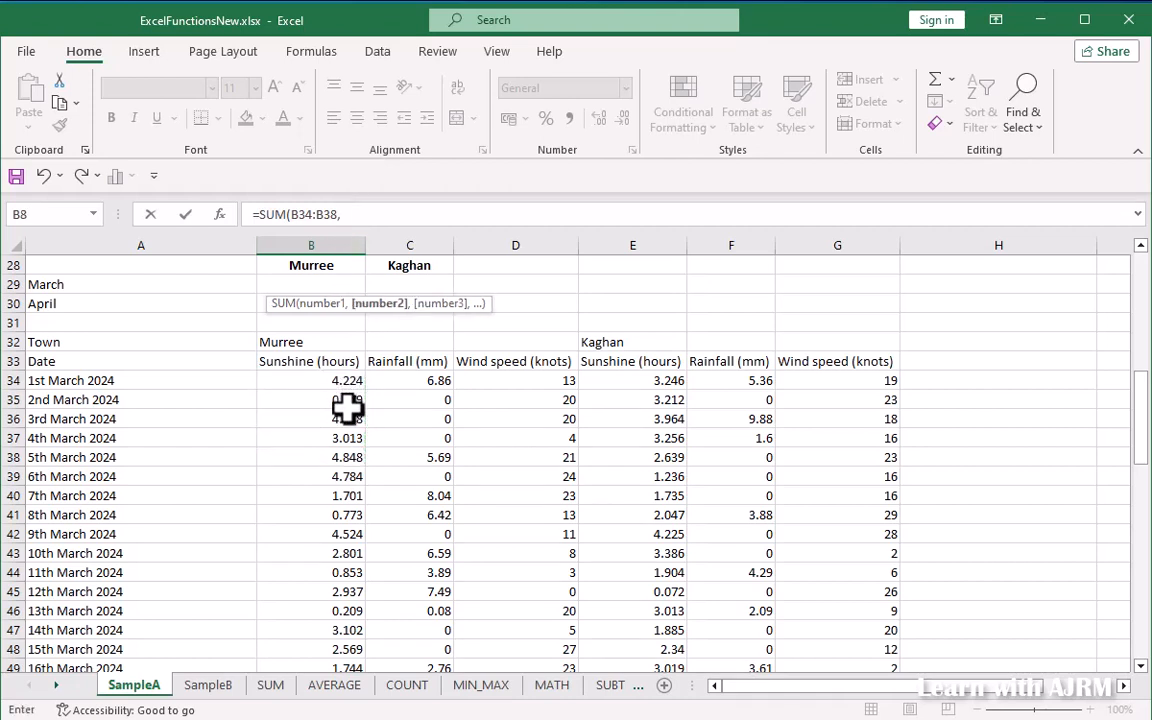
left_click_drag(347, 500, 343, 668)
type(",")
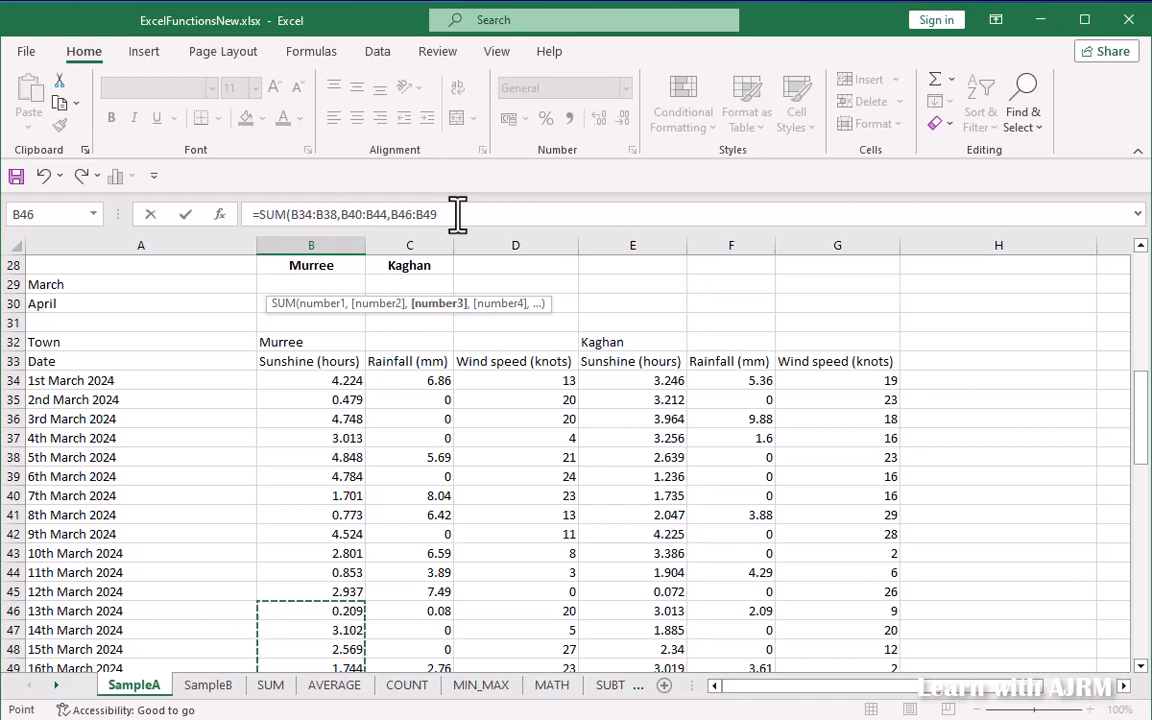
Remove all the range references from the formula, keeping only =SUM(
key("BackSpace")
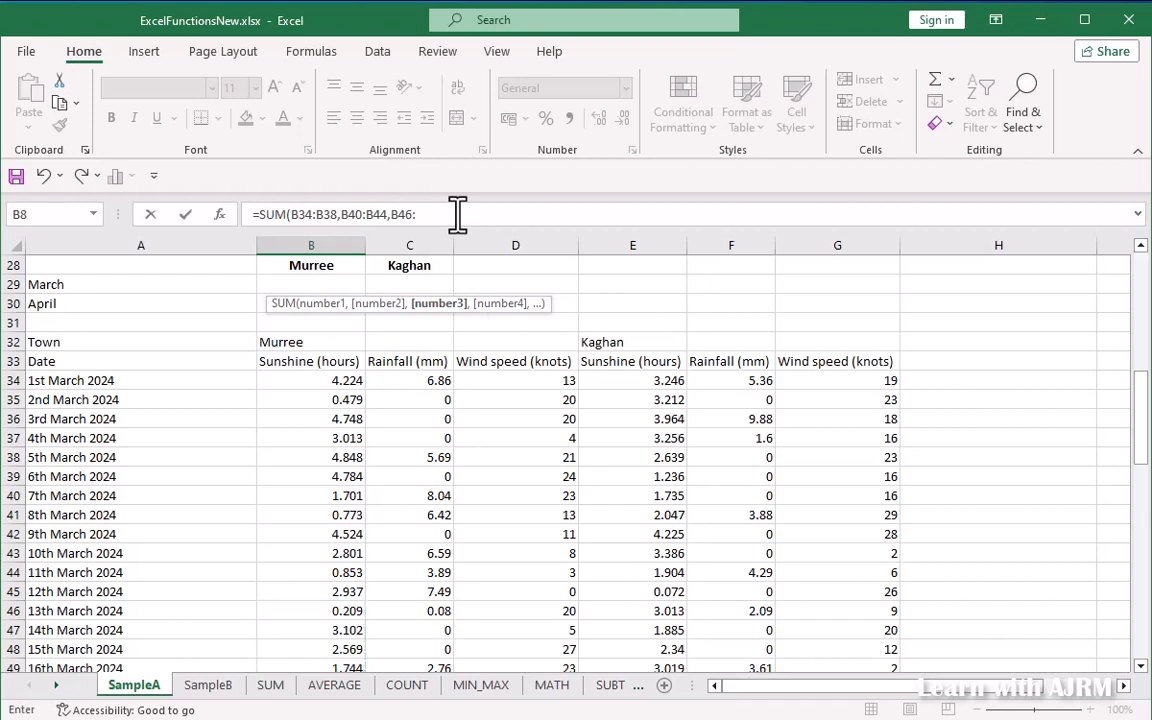
key("BackSpace")
key("BackSpace")
key("BackSpace")
key("BackSpace")
key("BackSpace")
key("BackSpace")
key("BackSpace")
key("BackSpace")
key("BackSpace")
key("BackSpace")
key("BackSpace")
key("BackSpace")
key("BackSpace")
key("BackSpace")
key("BackSpace")
key("BackSpace")
key("BackSpace")
key("BackSpace")
key("BackSpace")
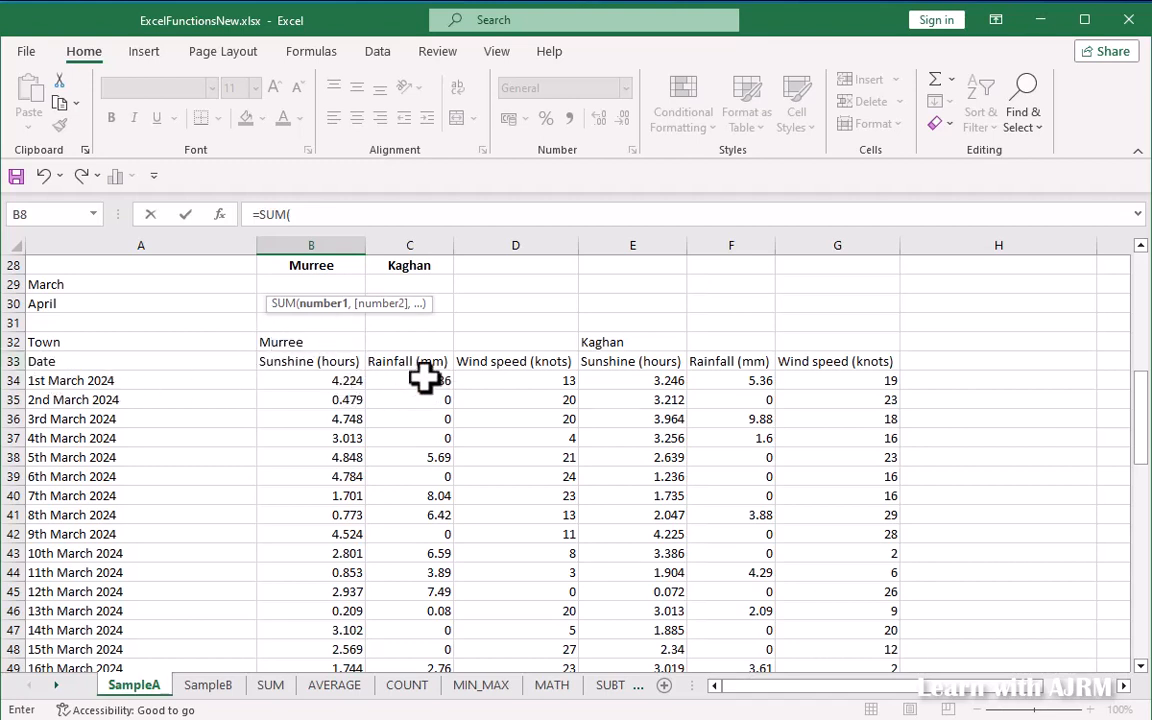
Complete the formula in B8 as =SUM(C34:C64) to total Murree's rainfall for March
left_click_drag(423, 377, 418, 562)
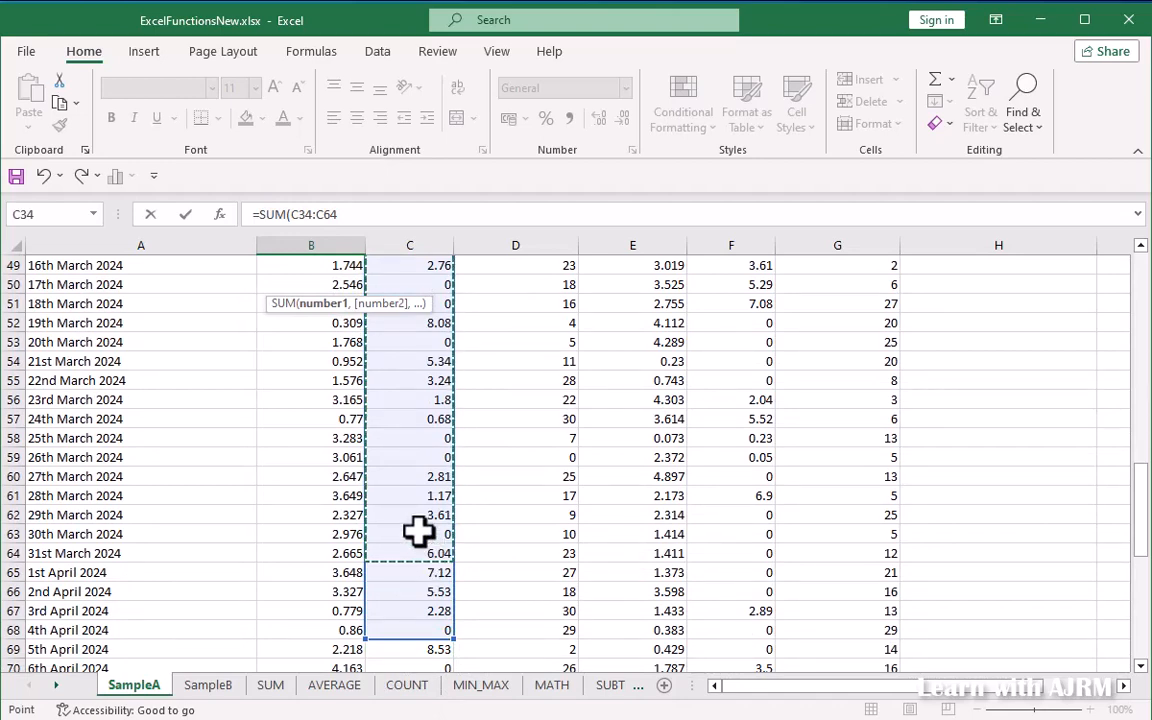
type(")")
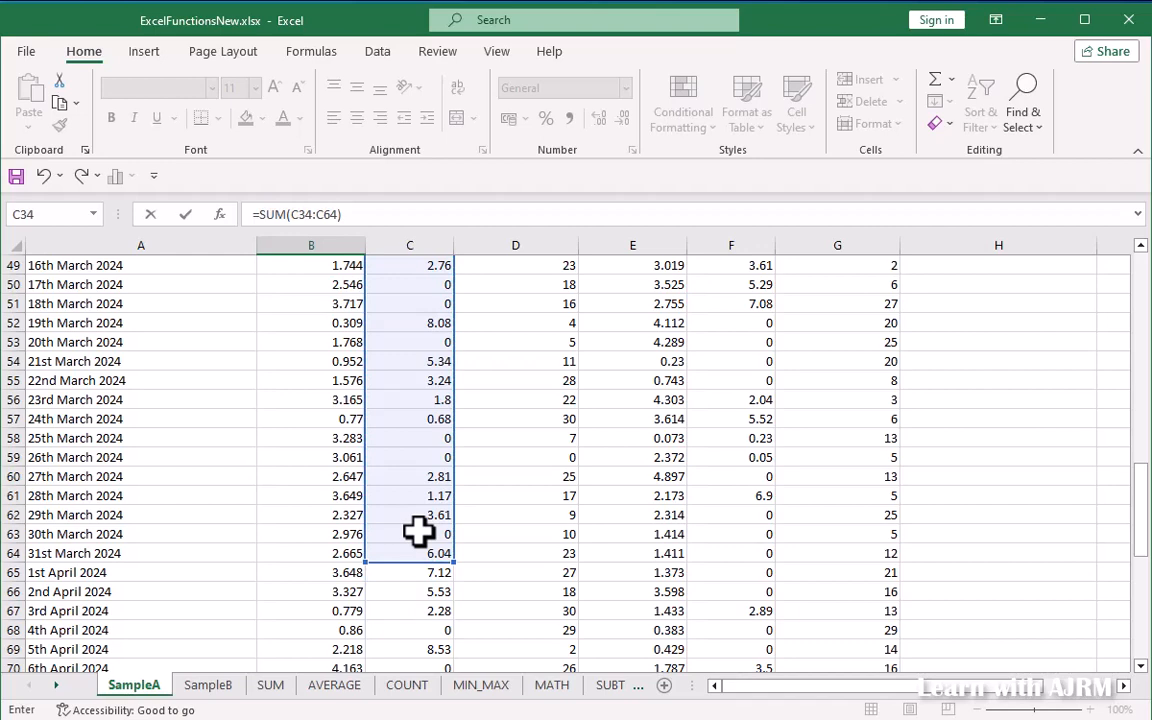
key("Return")
key("Up")
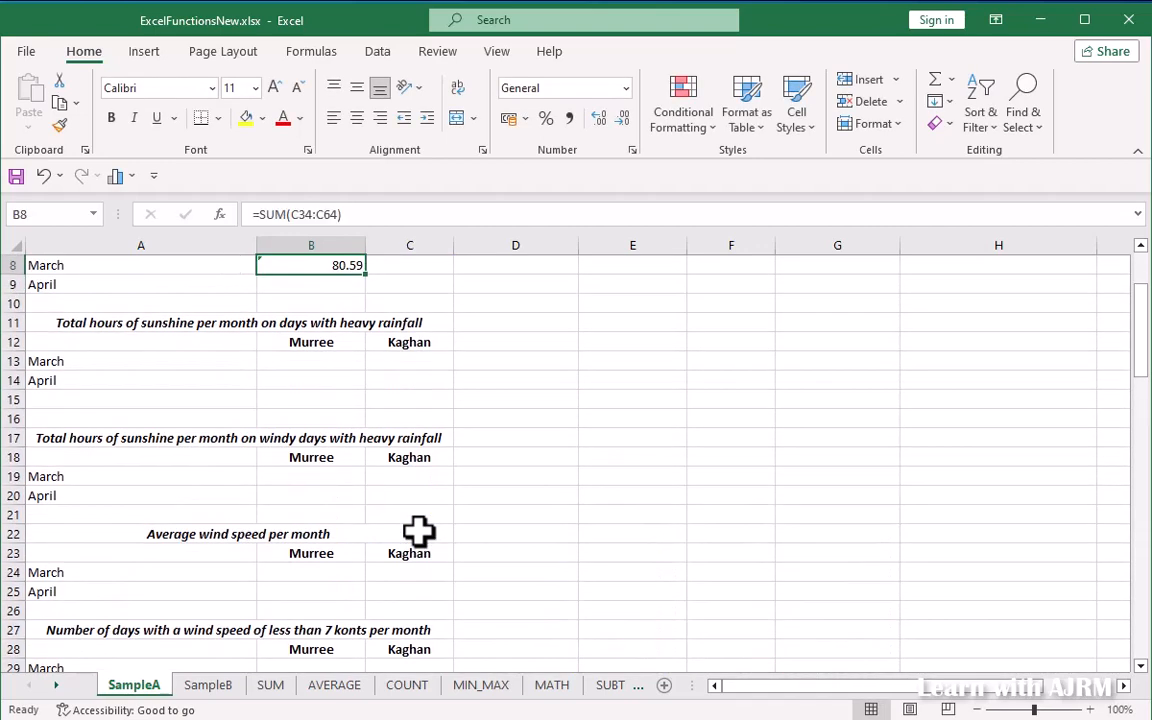
key("Up")
scroll(265, 430, "up", 2)
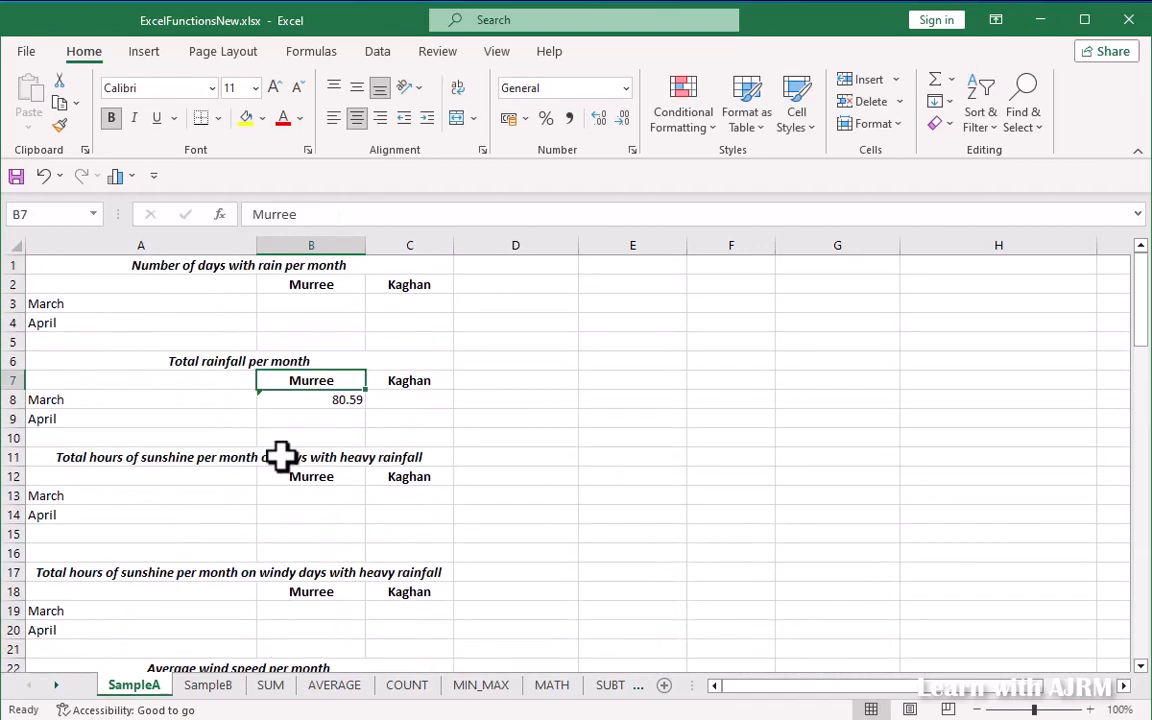
Enter =SUM(C65:C92) in cell B9 to total Murree's rainfall for April
left_click(358, 400)
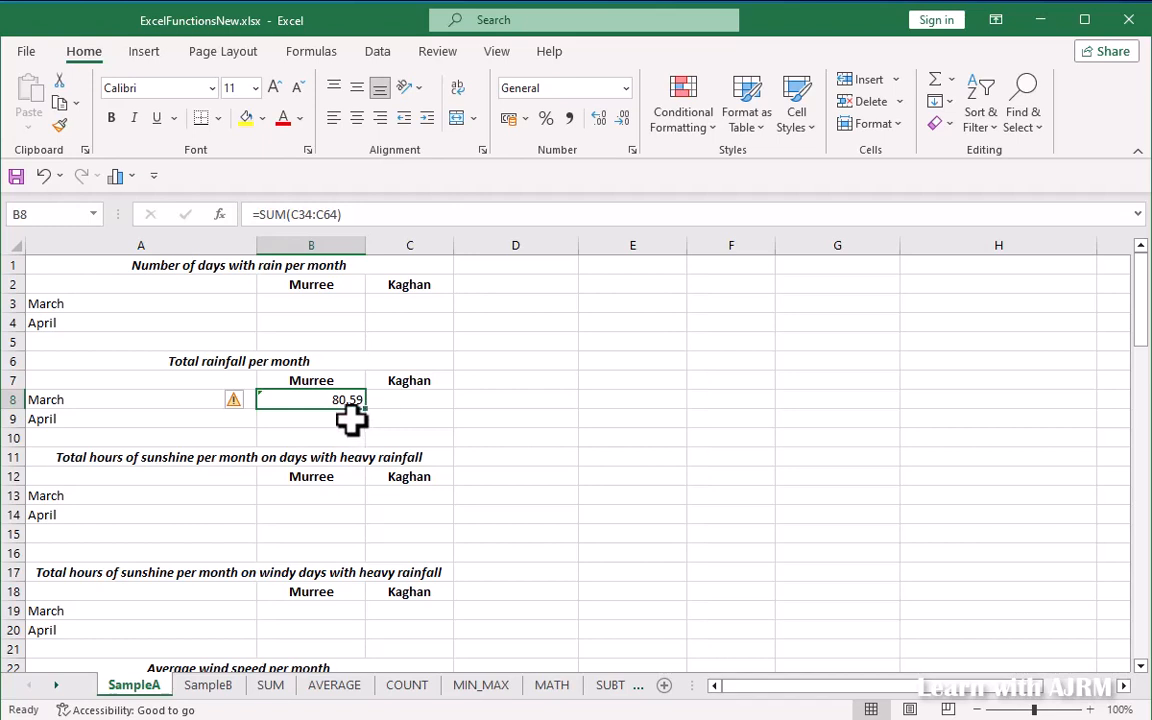
key("Return")
type("=")
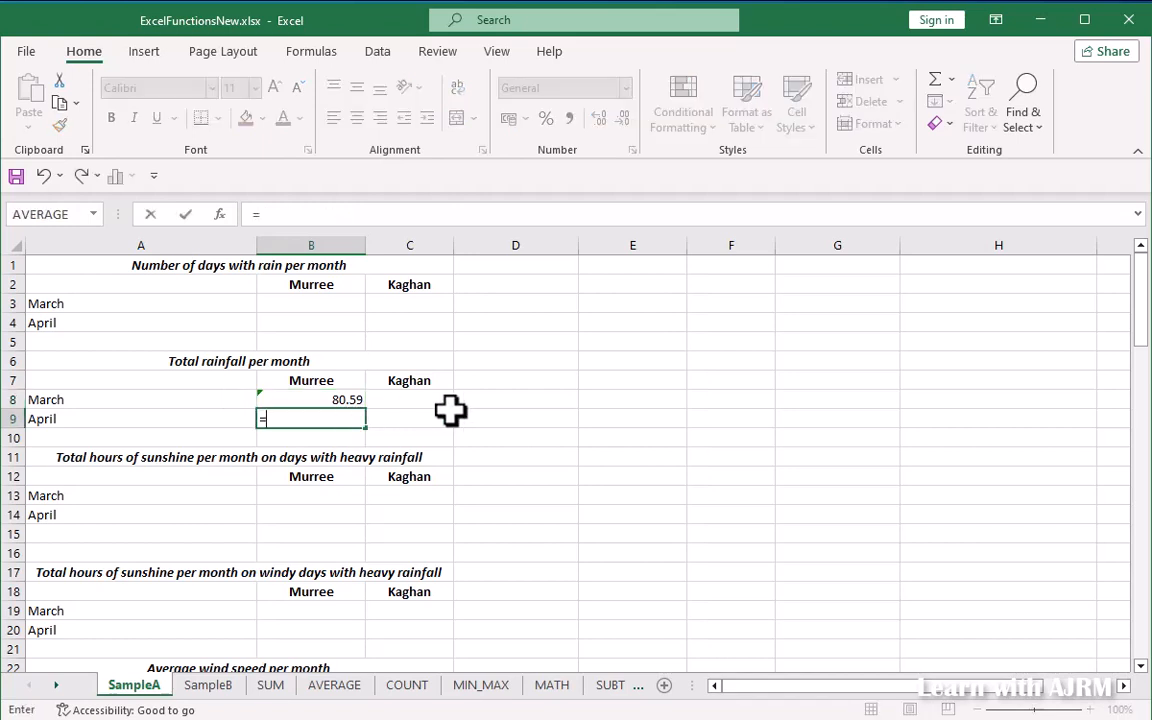
type("SUM(")
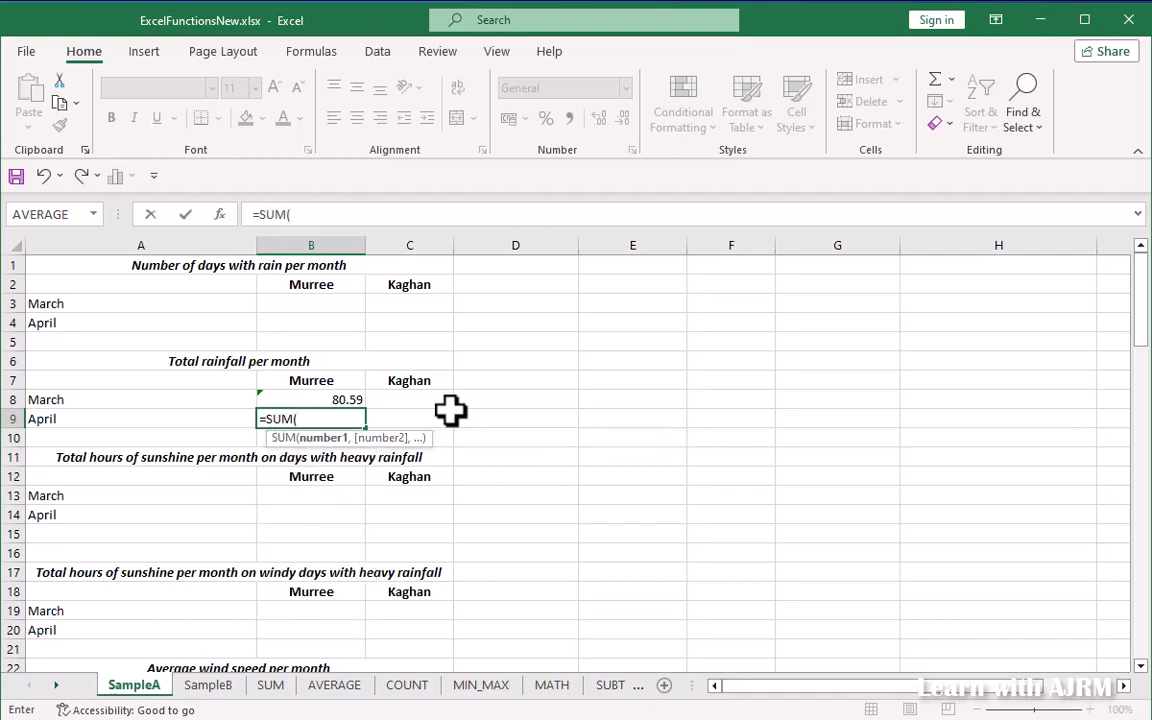
scroll(283, 479, "down", 12)
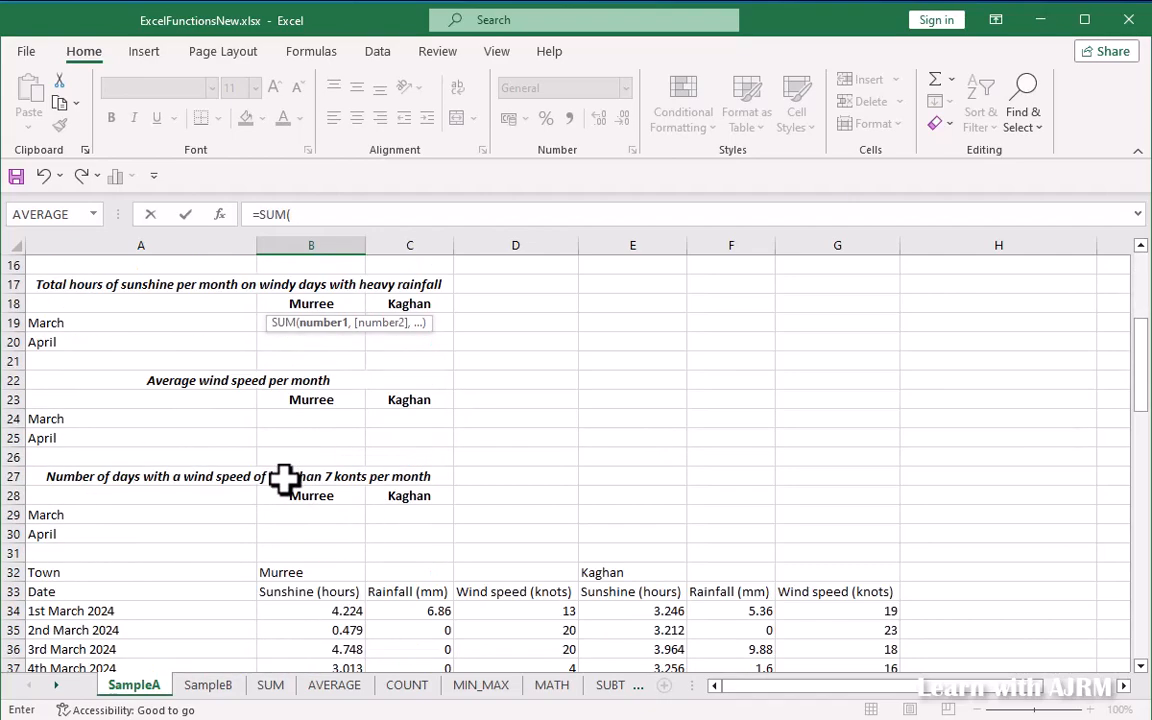
scroll(283, 479, "down", 4)
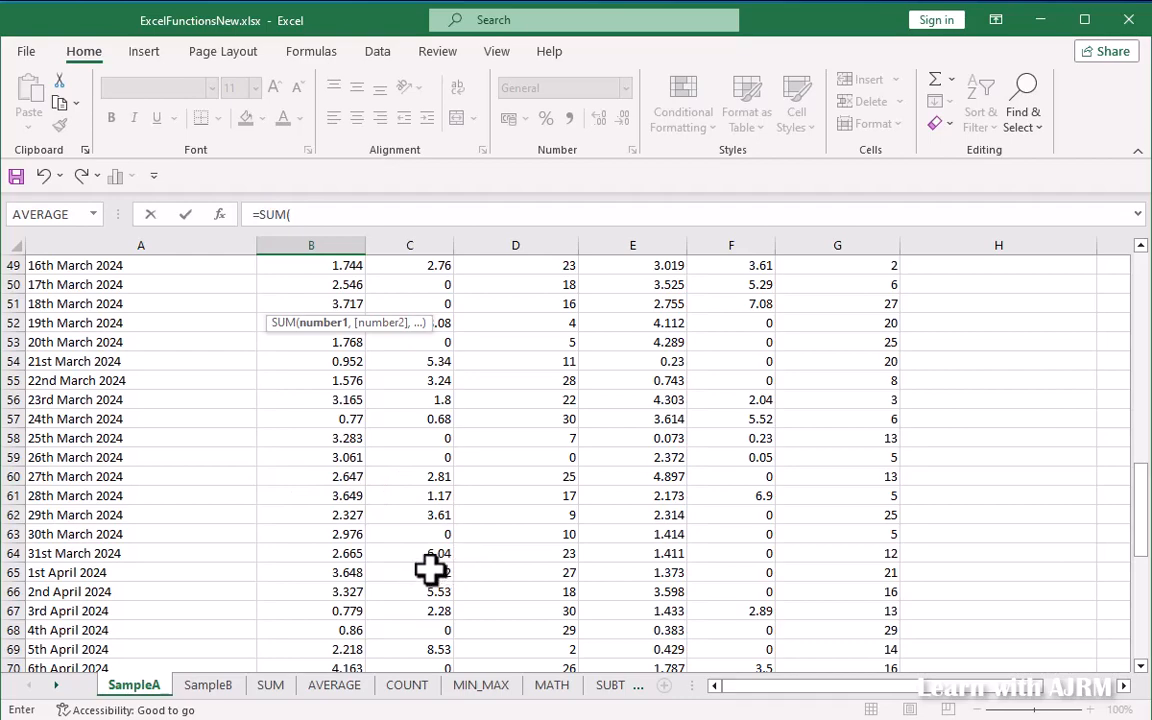
left_click_drag(430, 570, 416, 626)
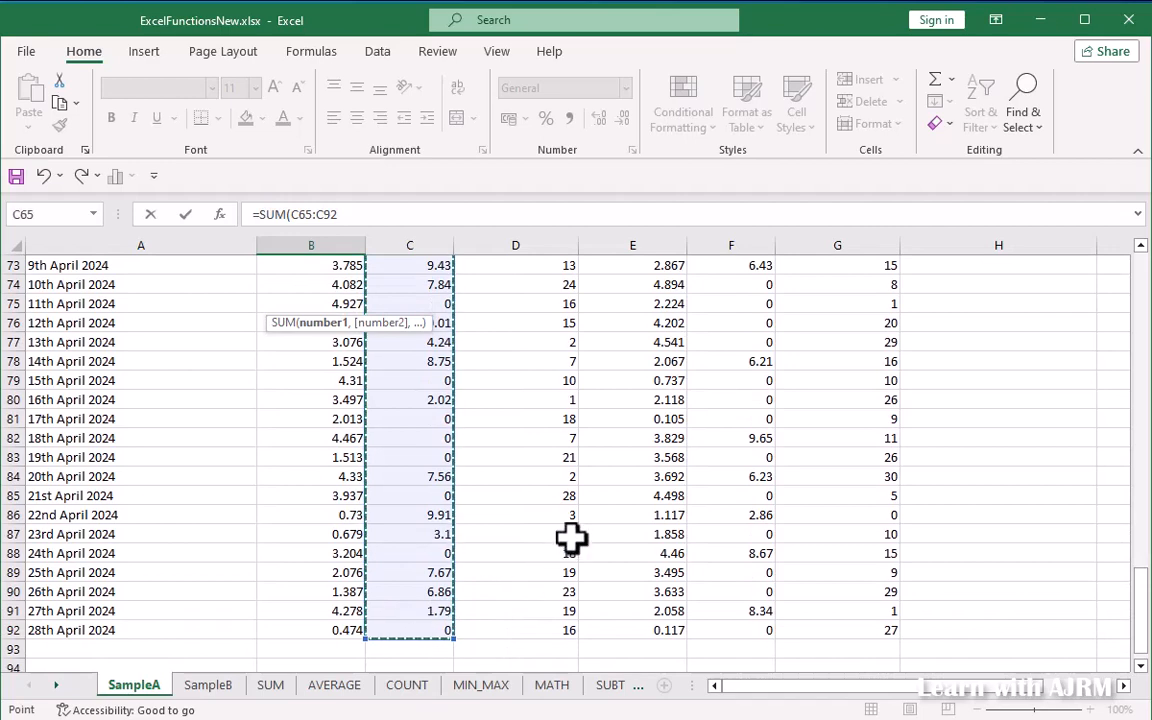
type(")")
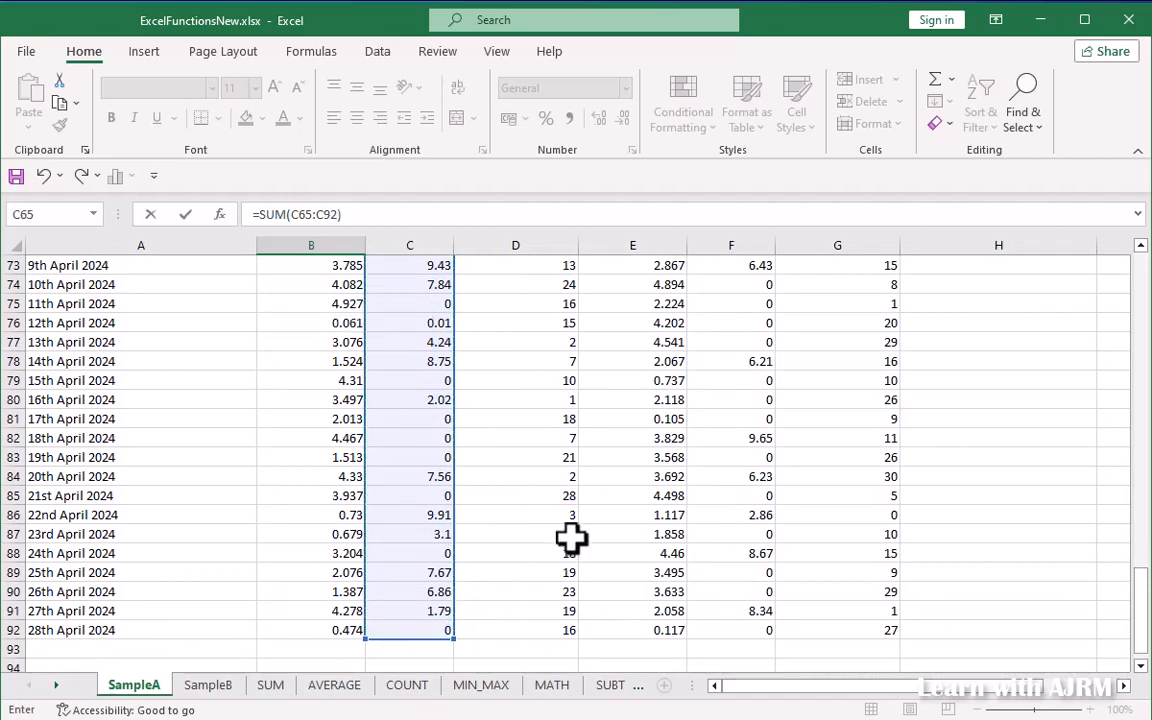
key("Return")
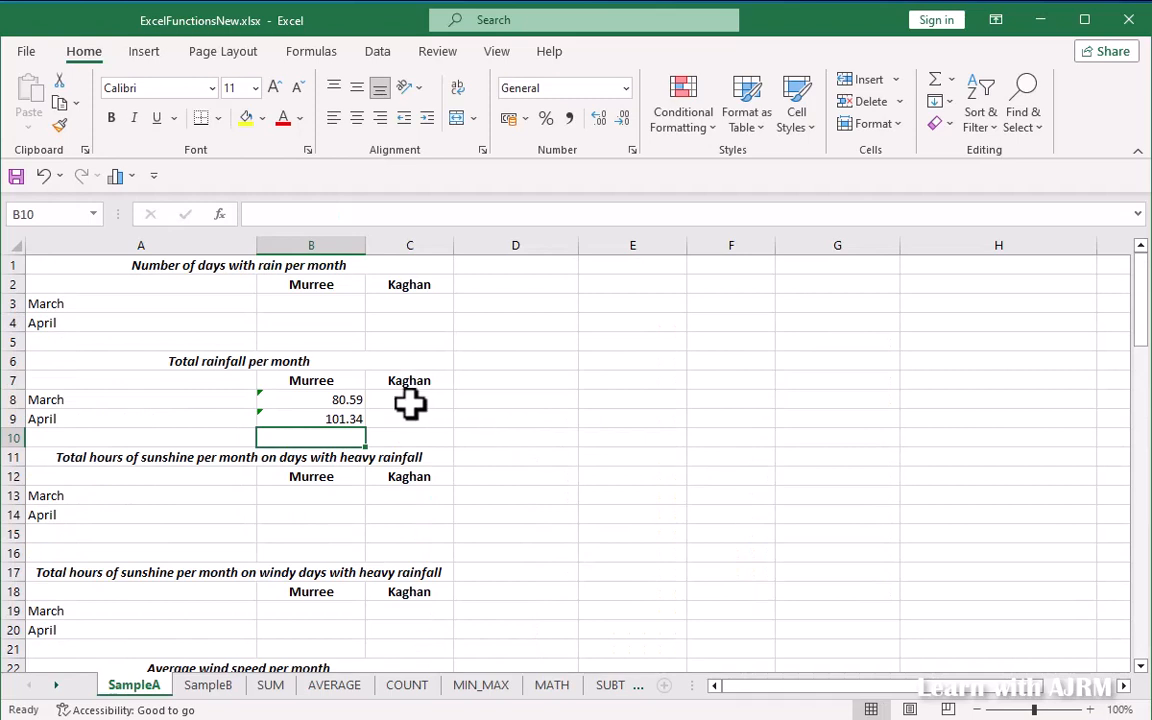
Fill the March total rainfall formula from B8 across to C8 and compare the two cells' SUM ranges
left_click(358, 401)
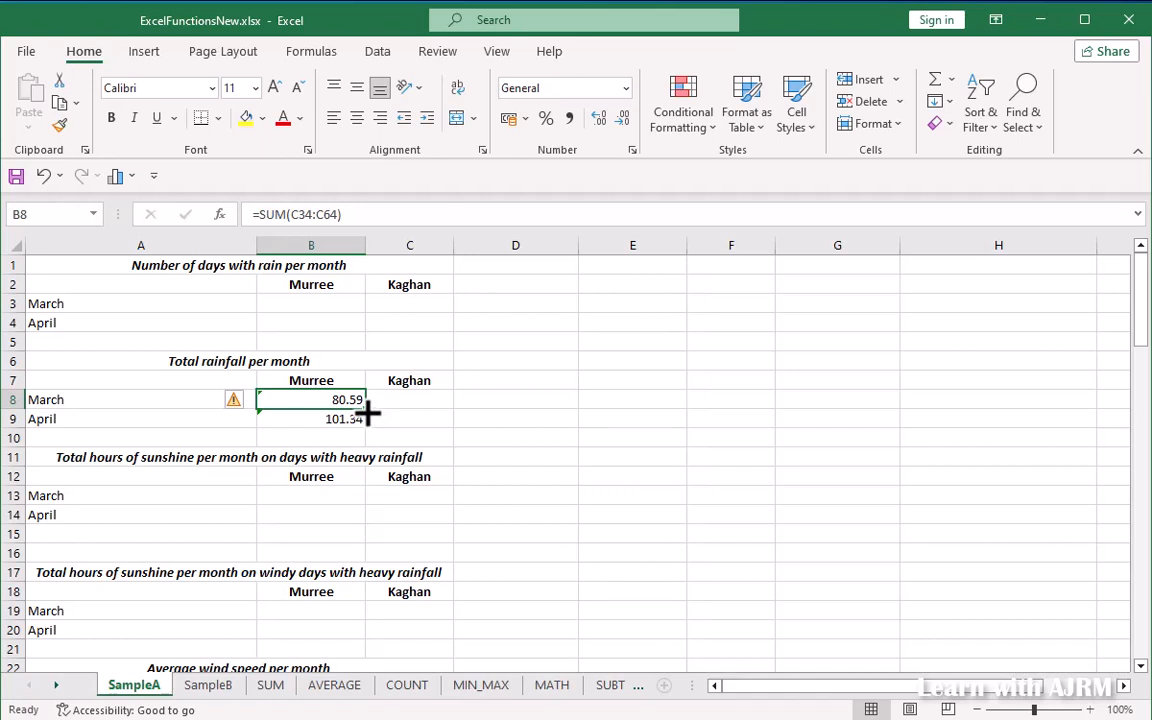
scroll(367, 410, "down", 8)
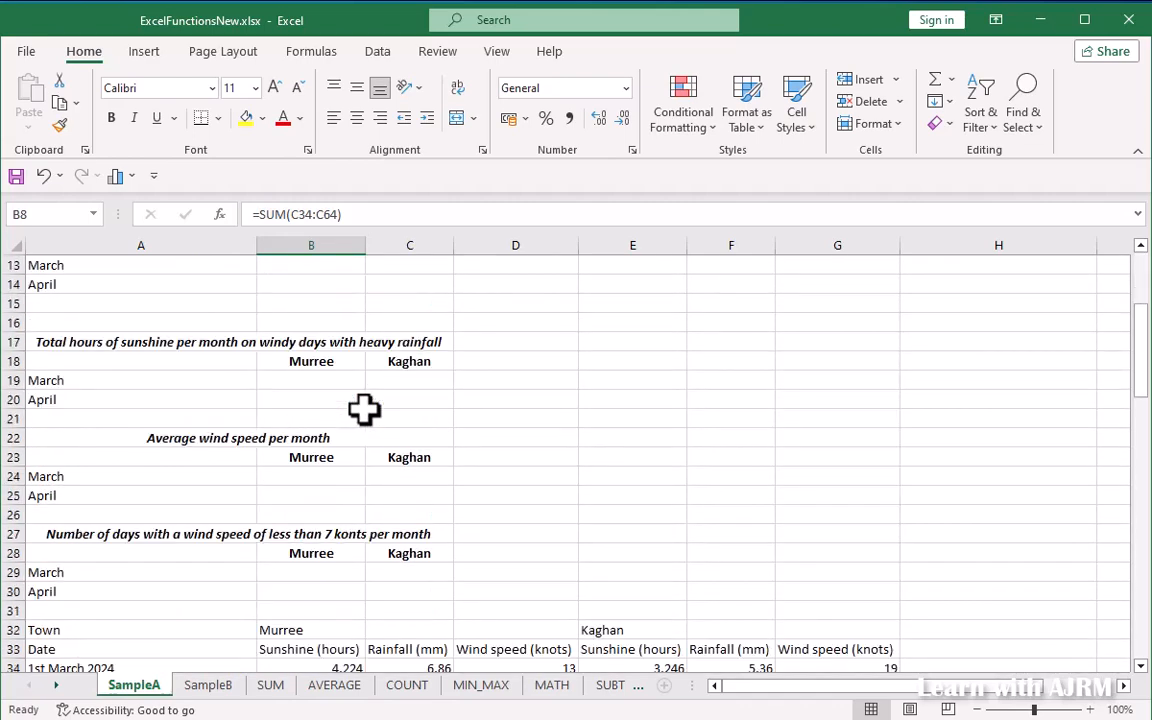
scroll(363, 408, "down", 1)
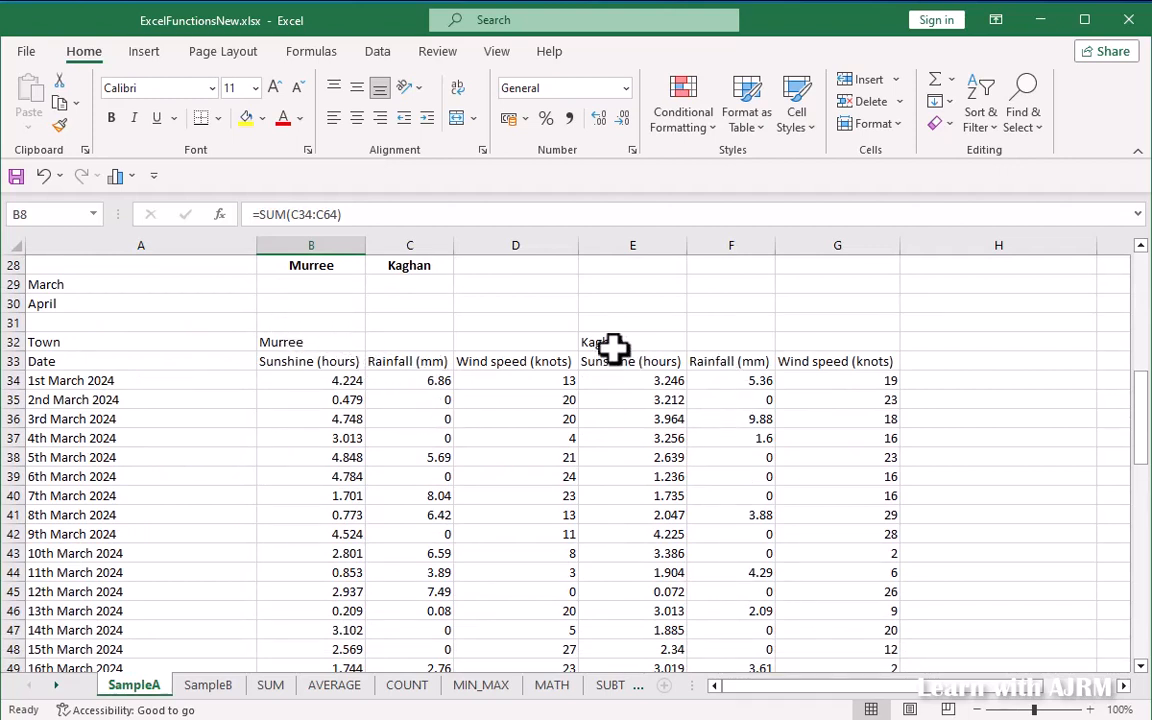
scroll(597, 345, "up", 9)
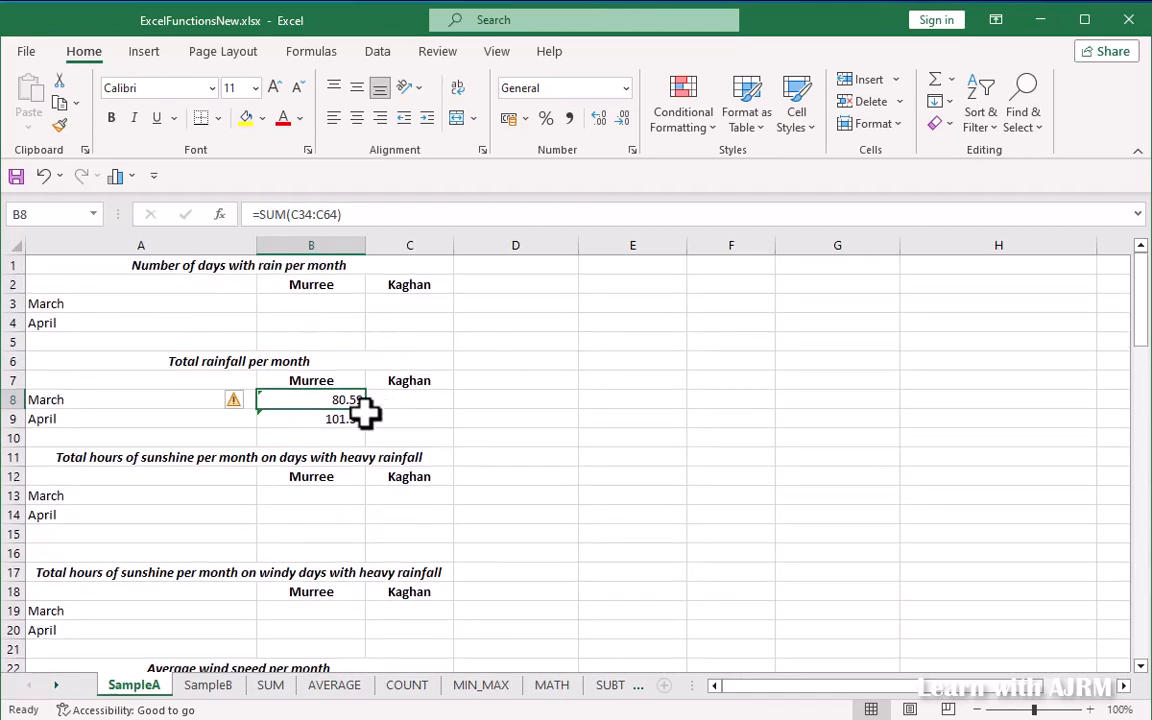
left_click_drag(370, 413, 458, 411)
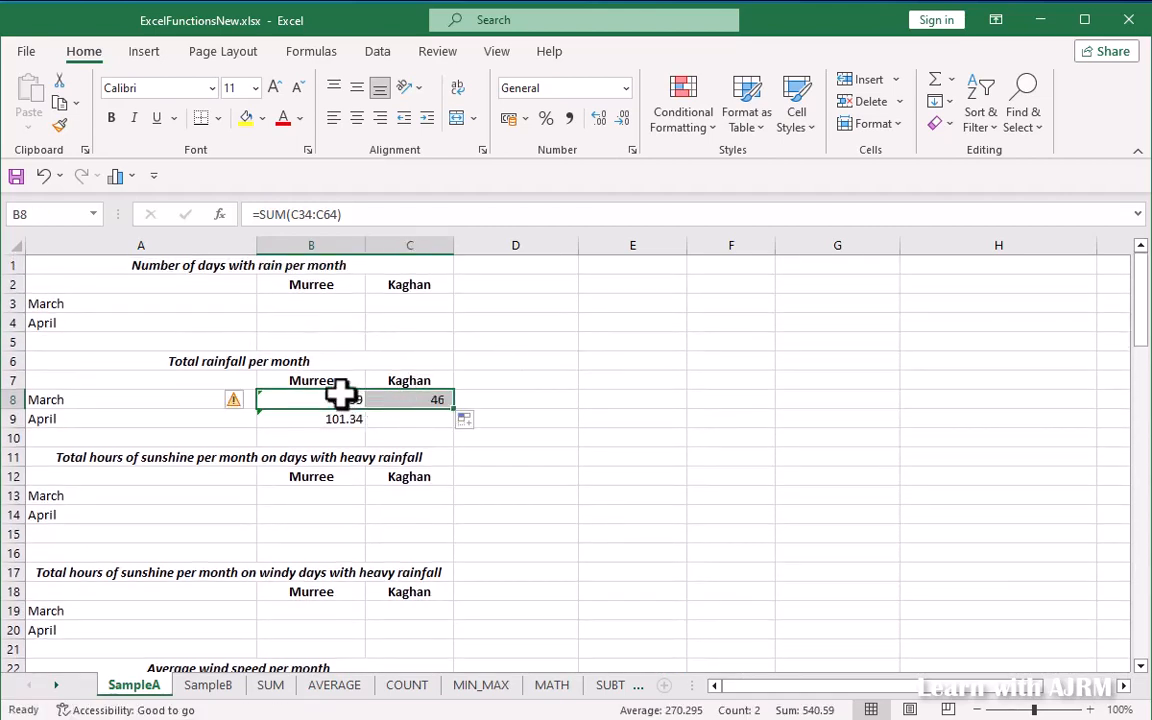
left_click(344, 396)
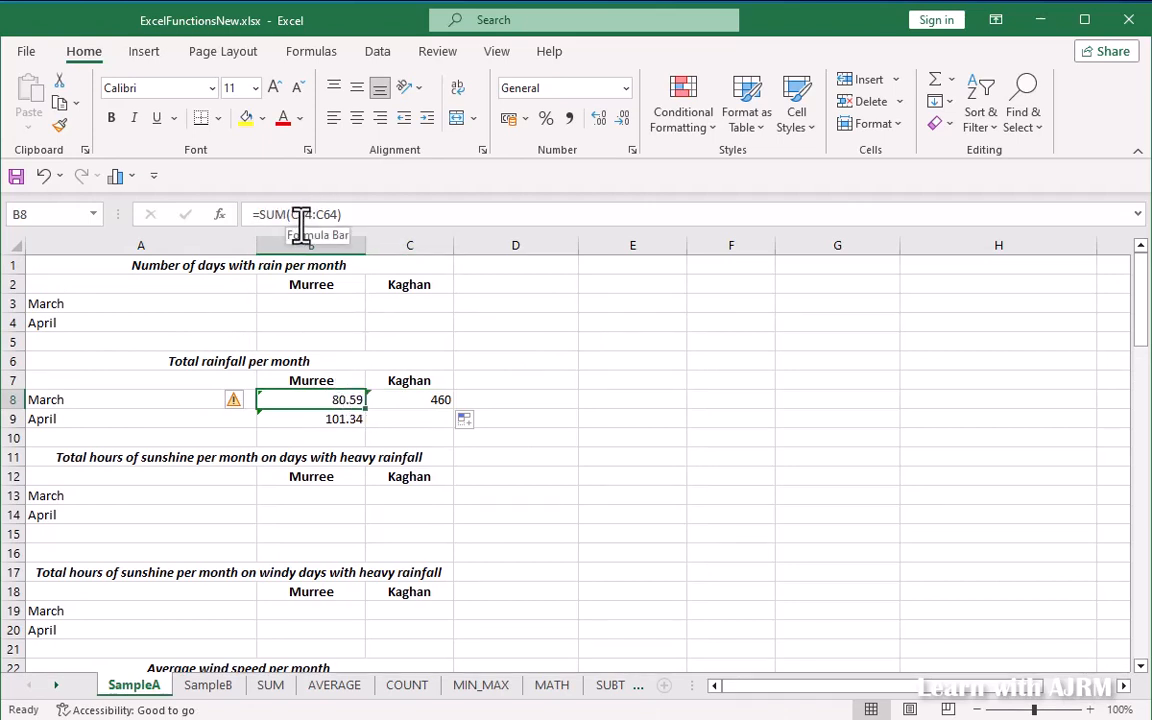
left_click(398, 403)
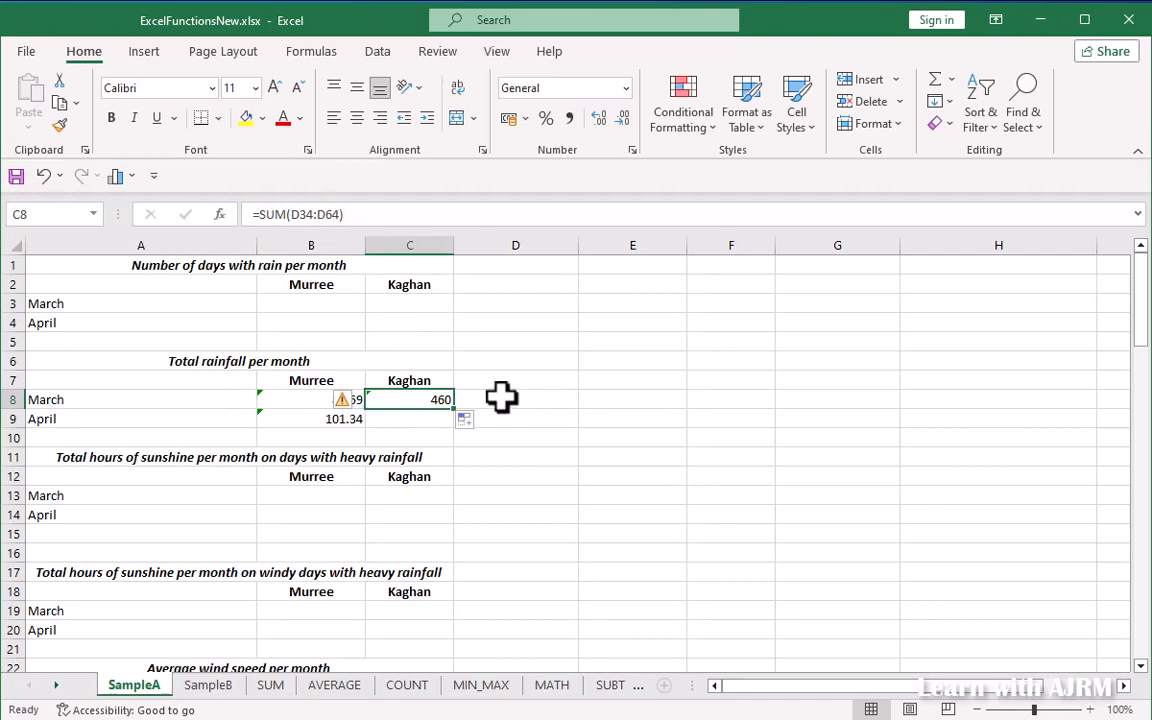
Change the formula in C8 to =SUM(F34:F64) to total Kaghan's rainfall for March
scroll(501, 398, "down", 8)
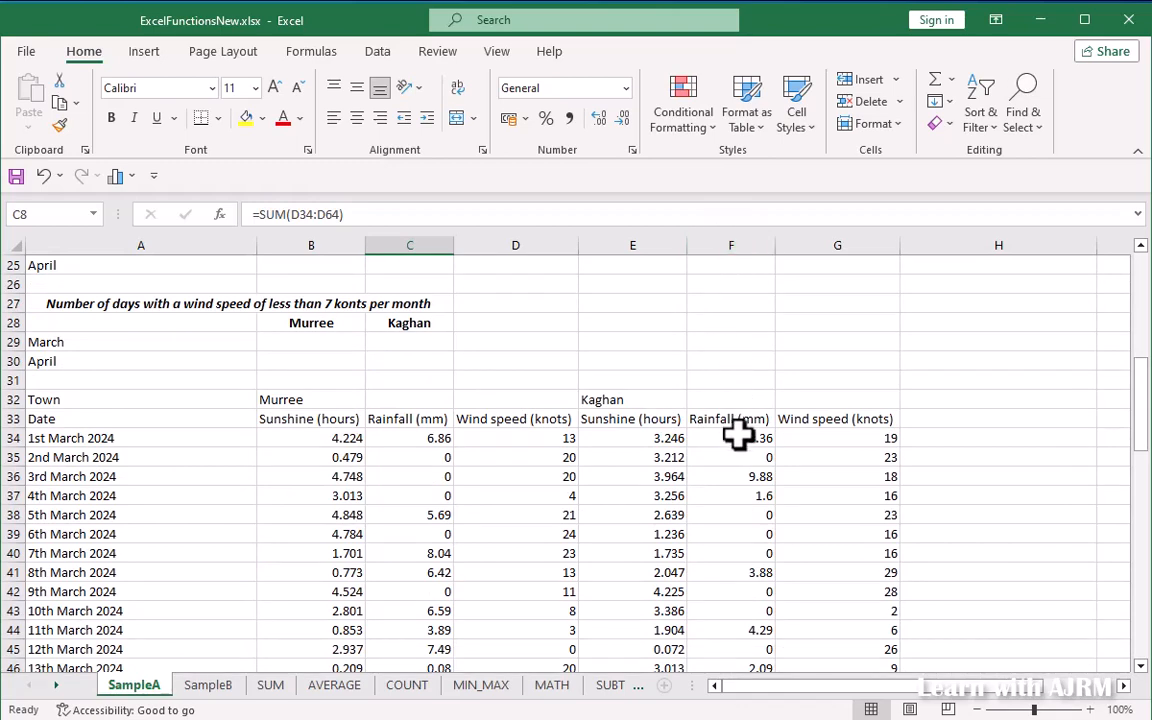
scroll(720, 432, "up", 8)
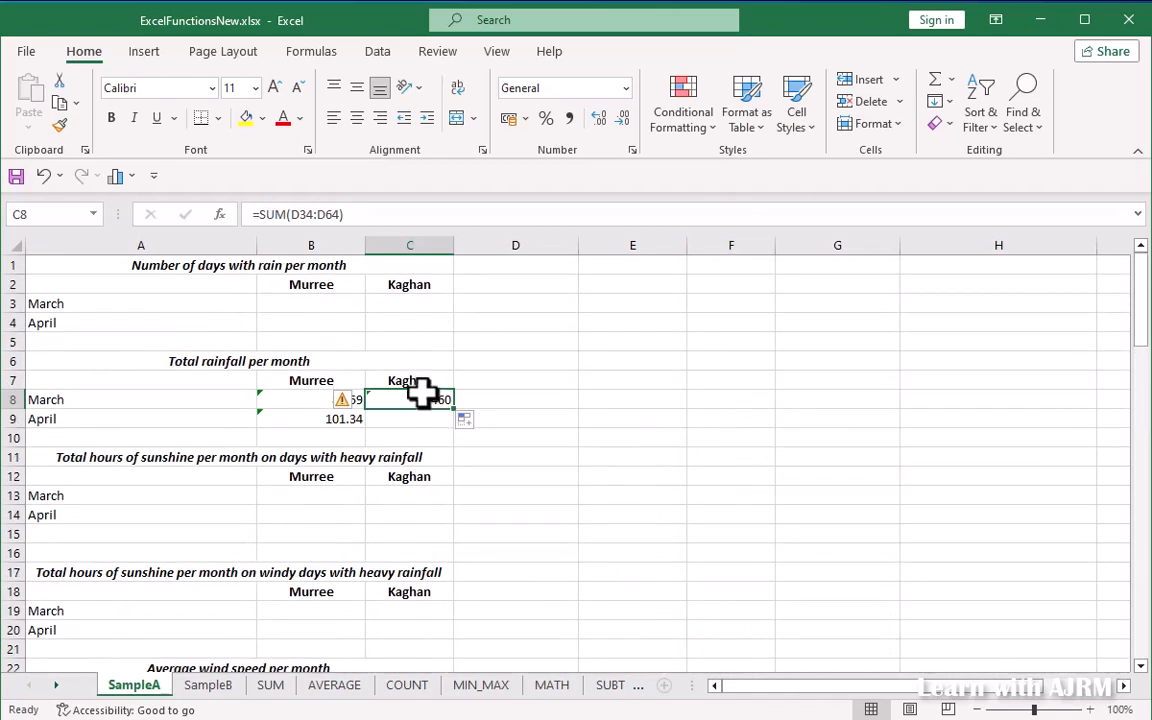
left_click(293, 214)
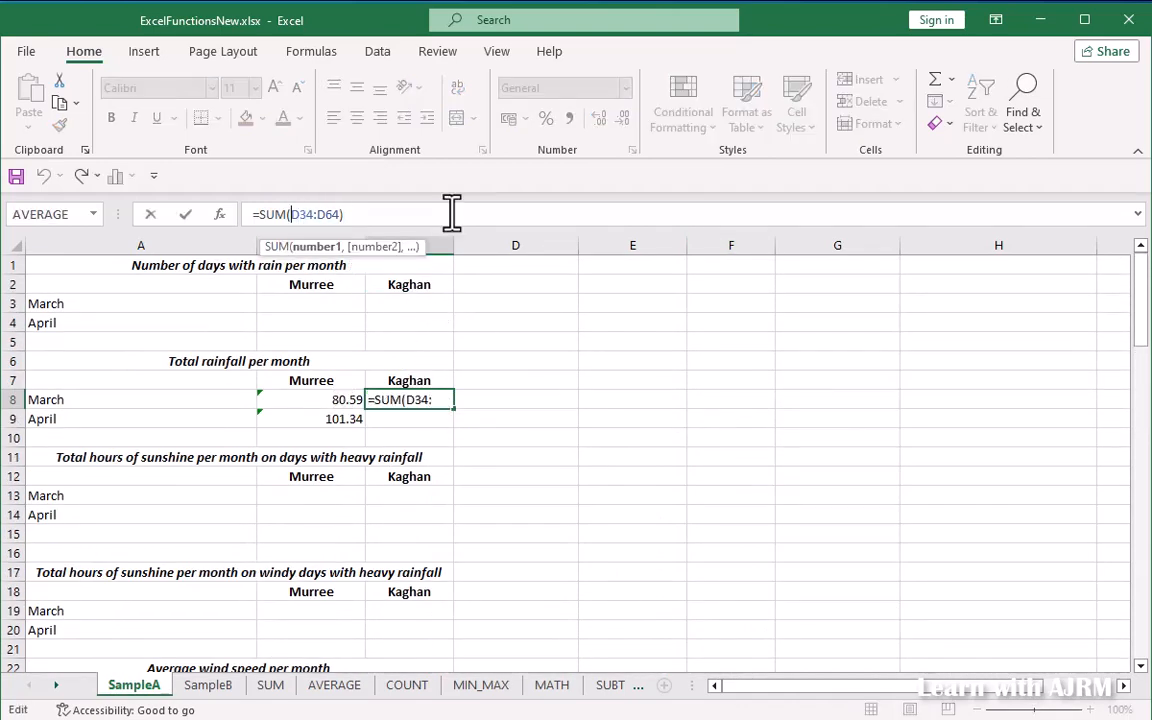
key("shift+Right")
type("F")
key("Right")
key("Right")
key("Right")
key("shift+Right")
type("FG")
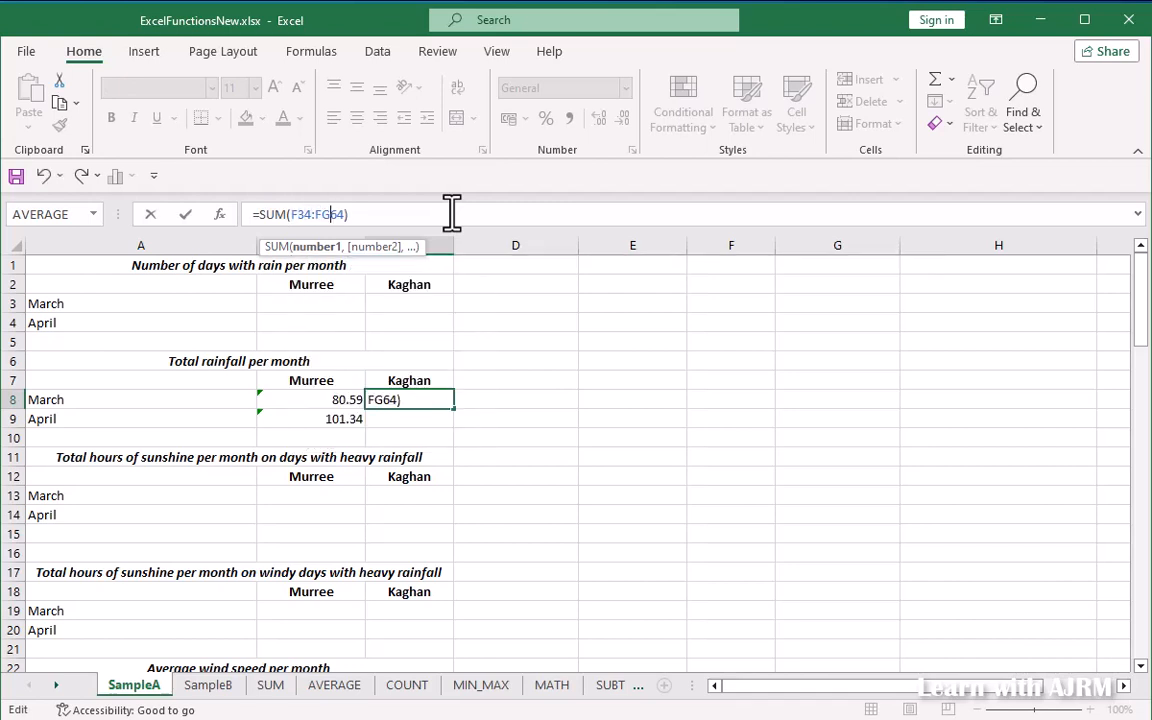
key("BackSpace")
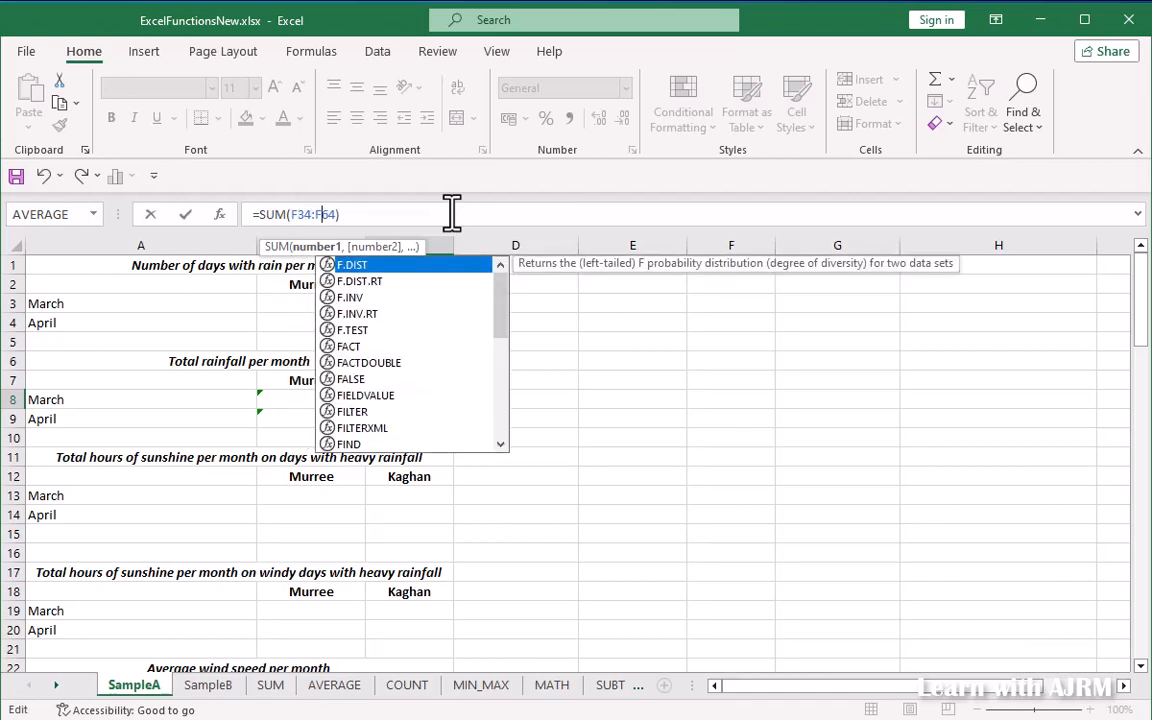
key("ctrl+Return")
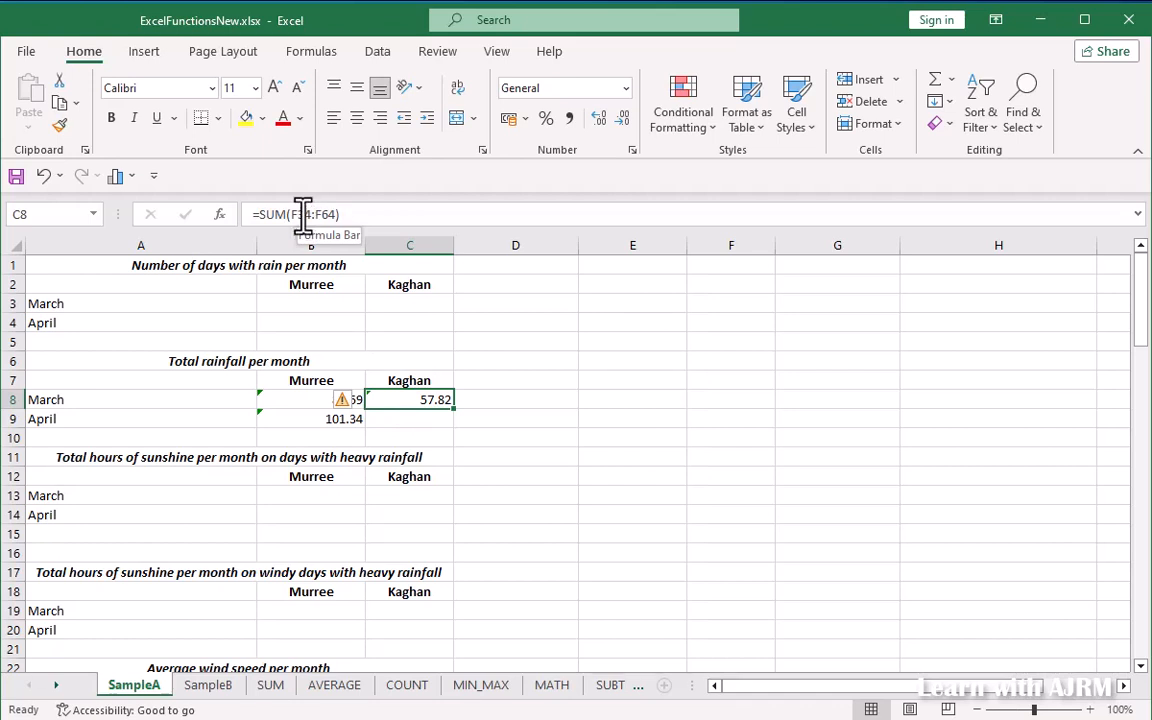
Fill the April total rainfall formula from B9 across to C9
left_click(342, 418)
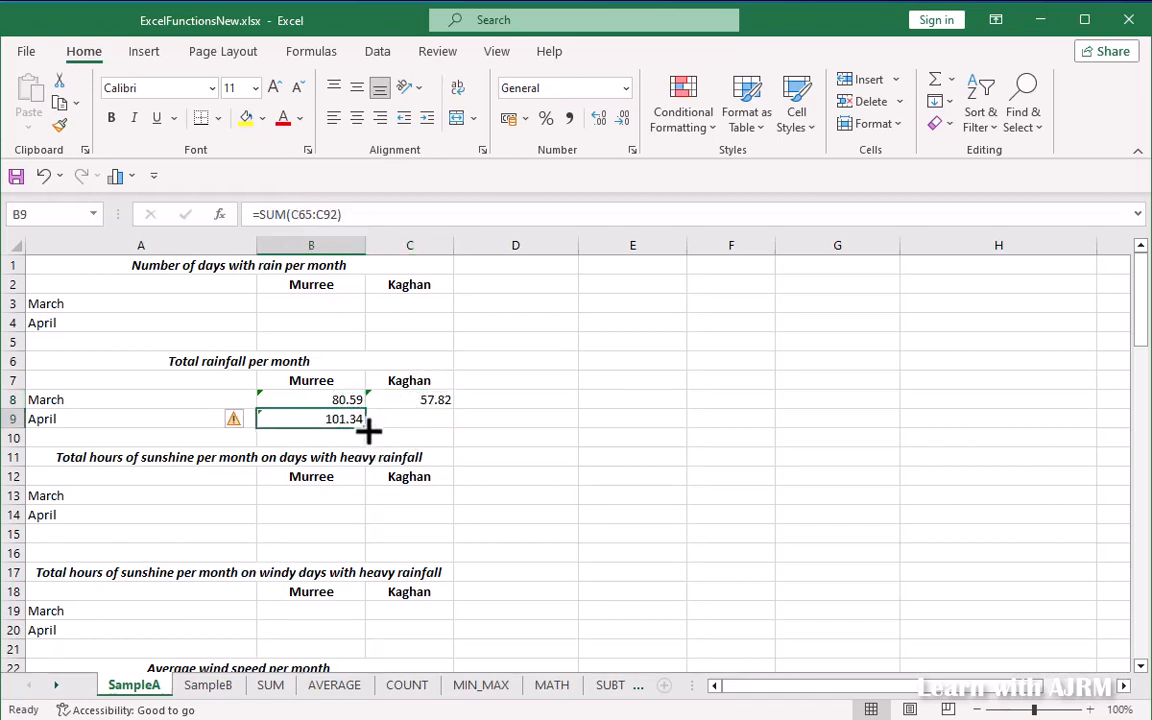
left_click_drag(367, 430, 425, 425)
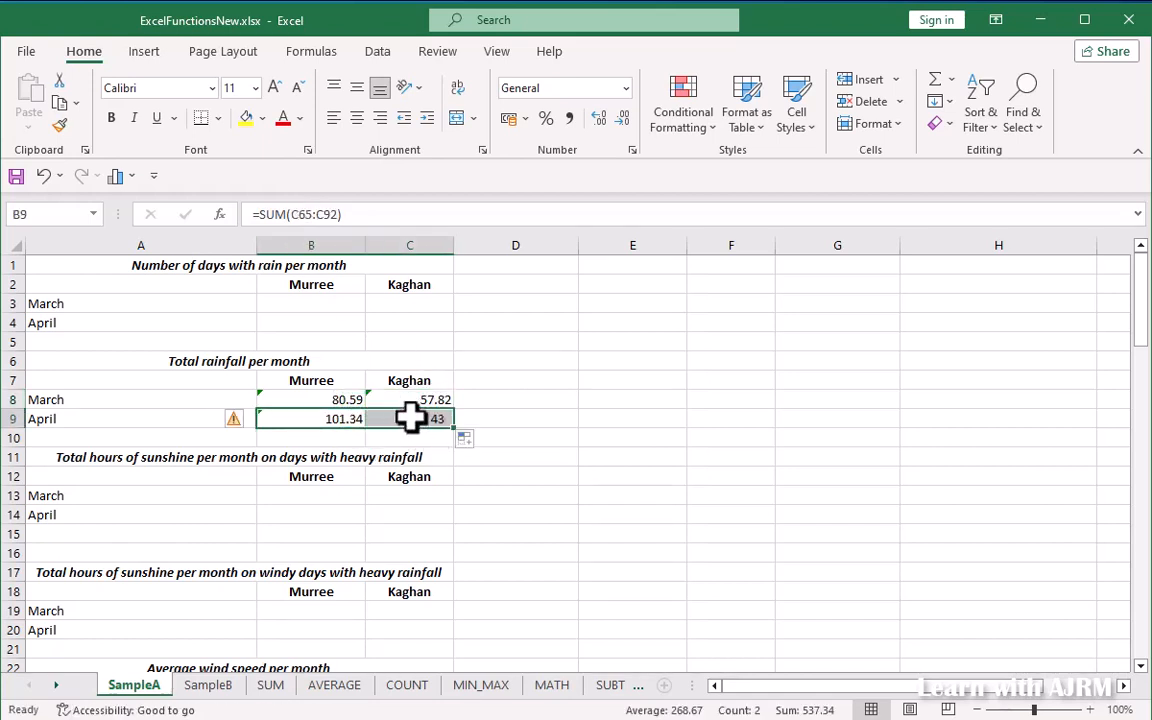
left_click(411, 419)
Change the formula in C9 to =SUM(F65:F92) to total Kaghan's rainfall for April
left_click(293, 214)
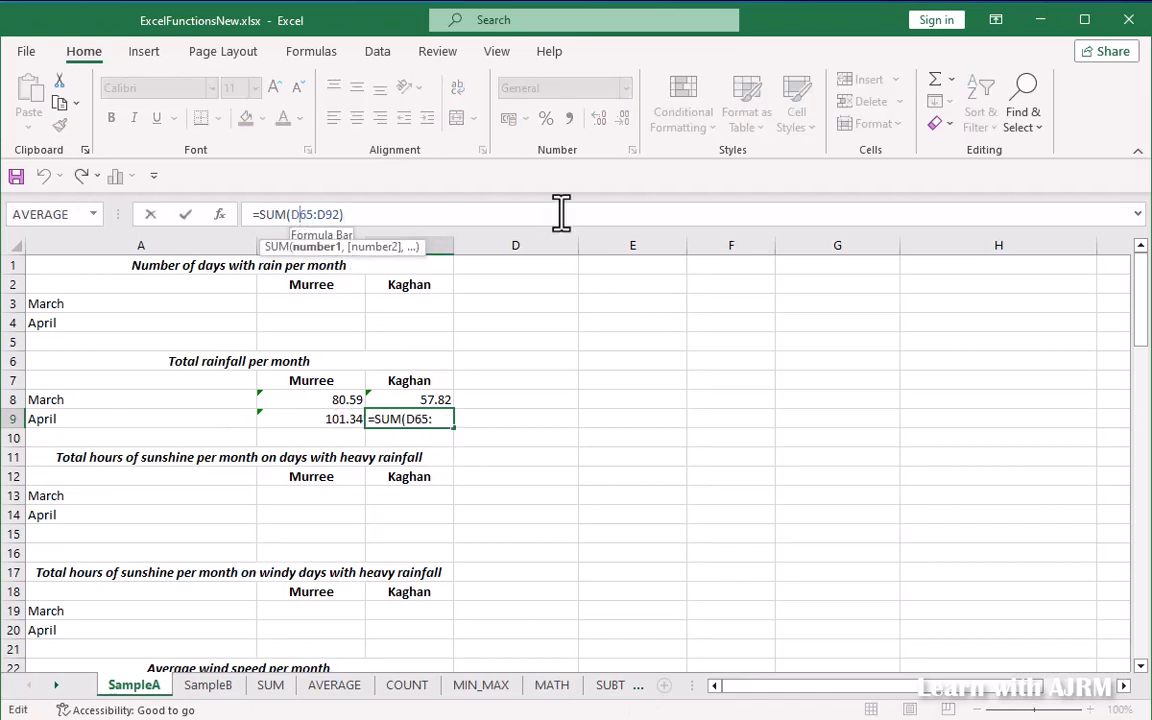
key("shift+Left")
type("F")
key("Right")
key("Right")
key("shift+Left")
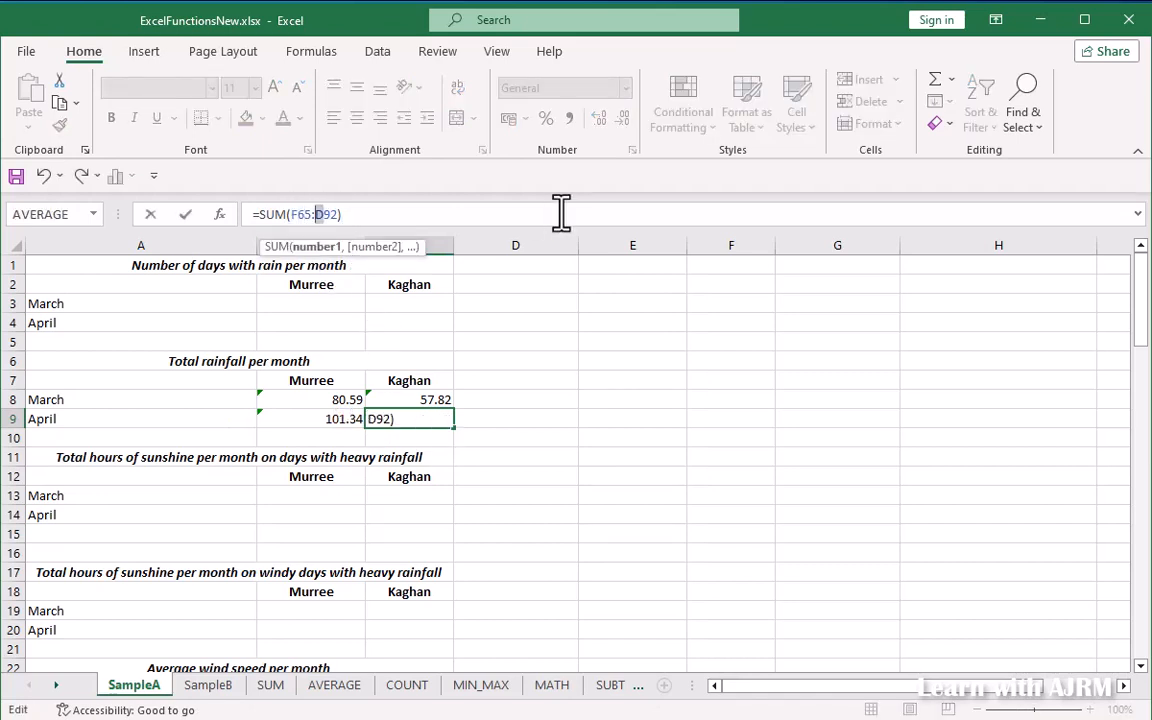
type("F")
key("Return")
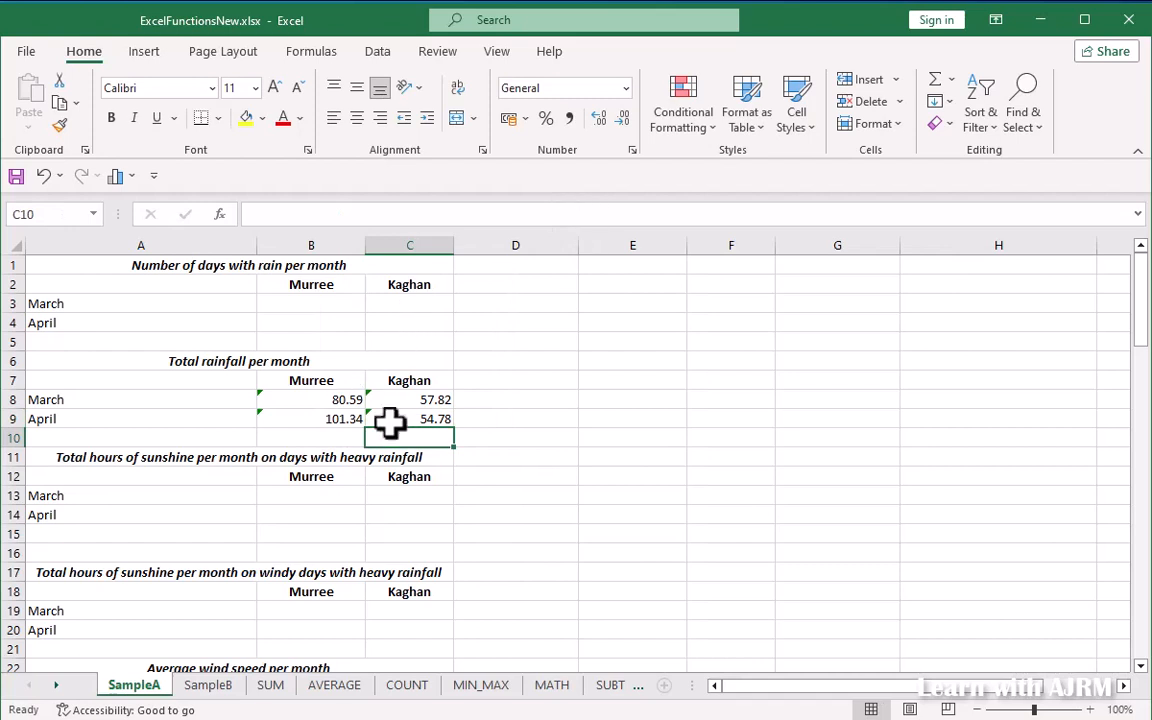
left_click(410, 418)
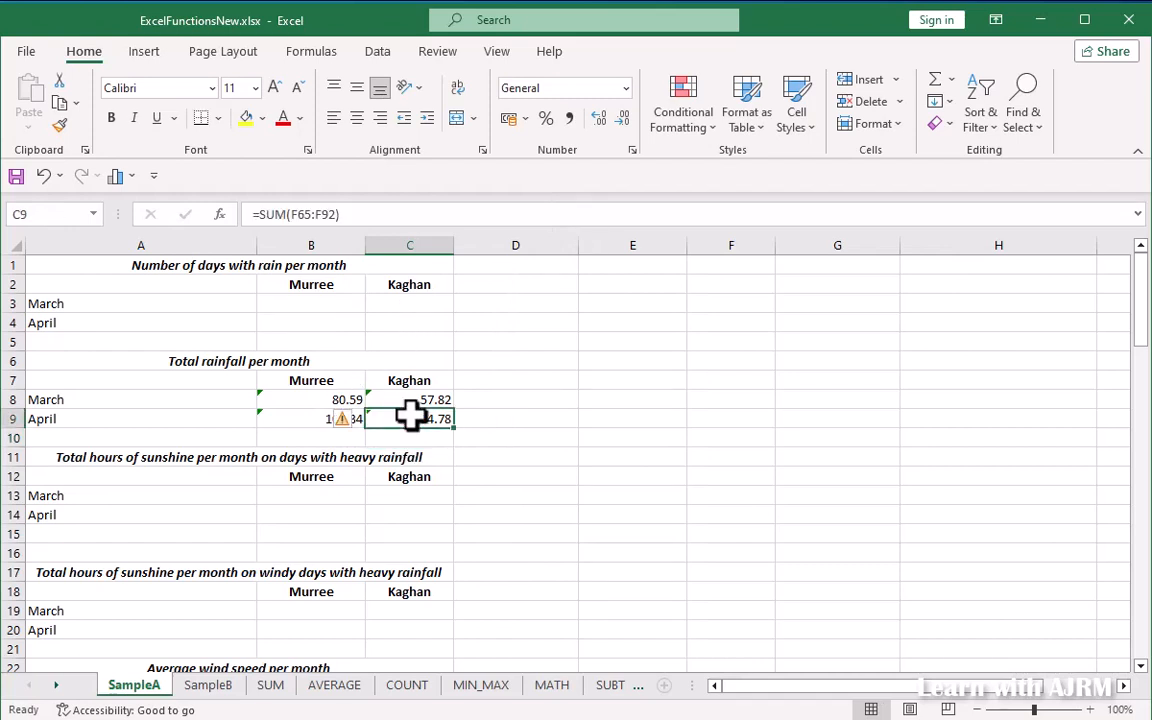
Examine Murree's sunshine and rainfall columns against the table for total sunshine hours on days with heavy rainfall
left_click(534, 400)
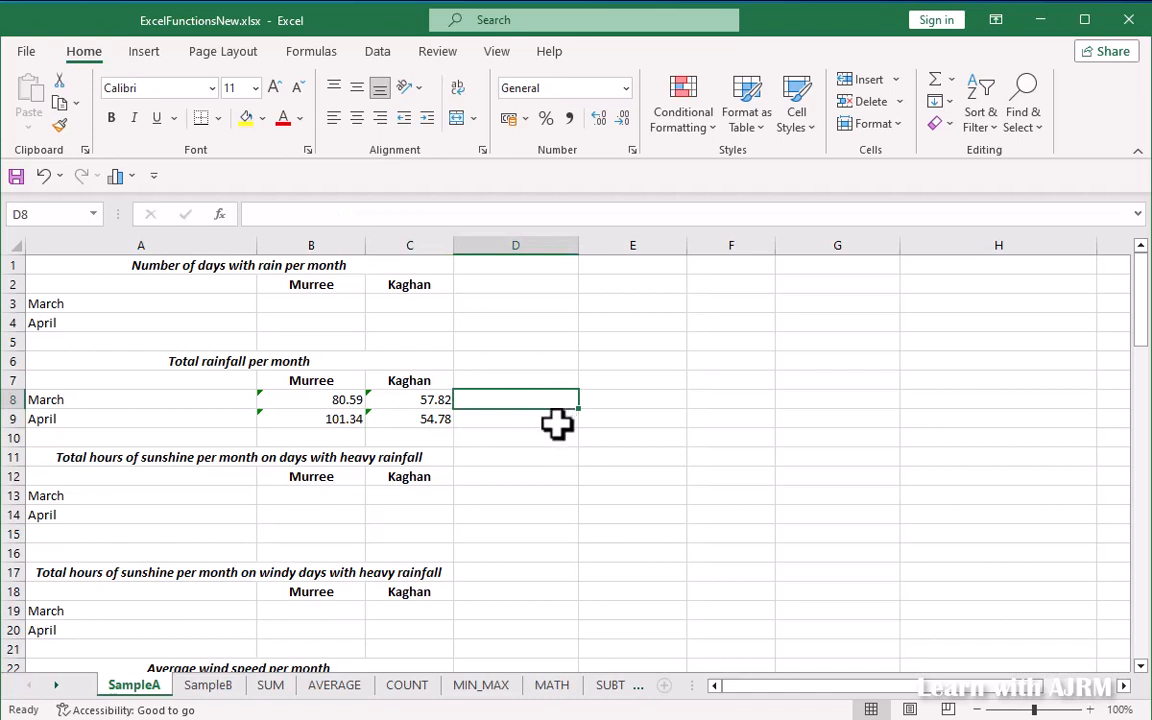
left_click(557, 420)
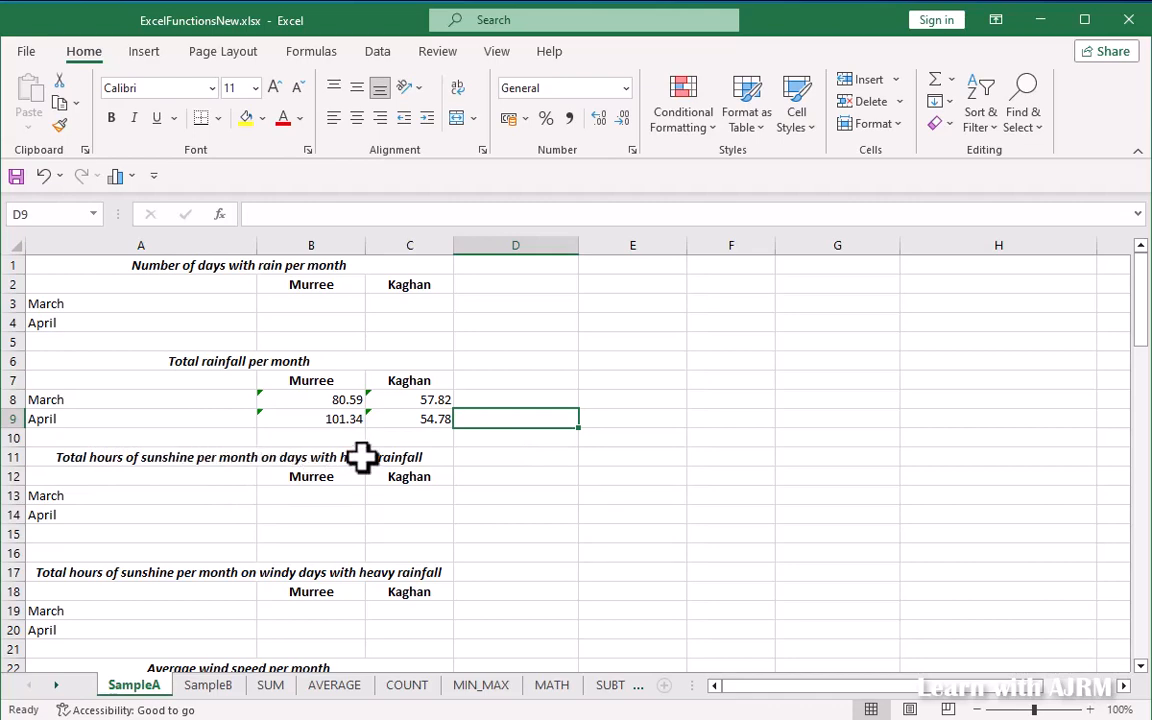
scroll(362, 457, "down", 9)
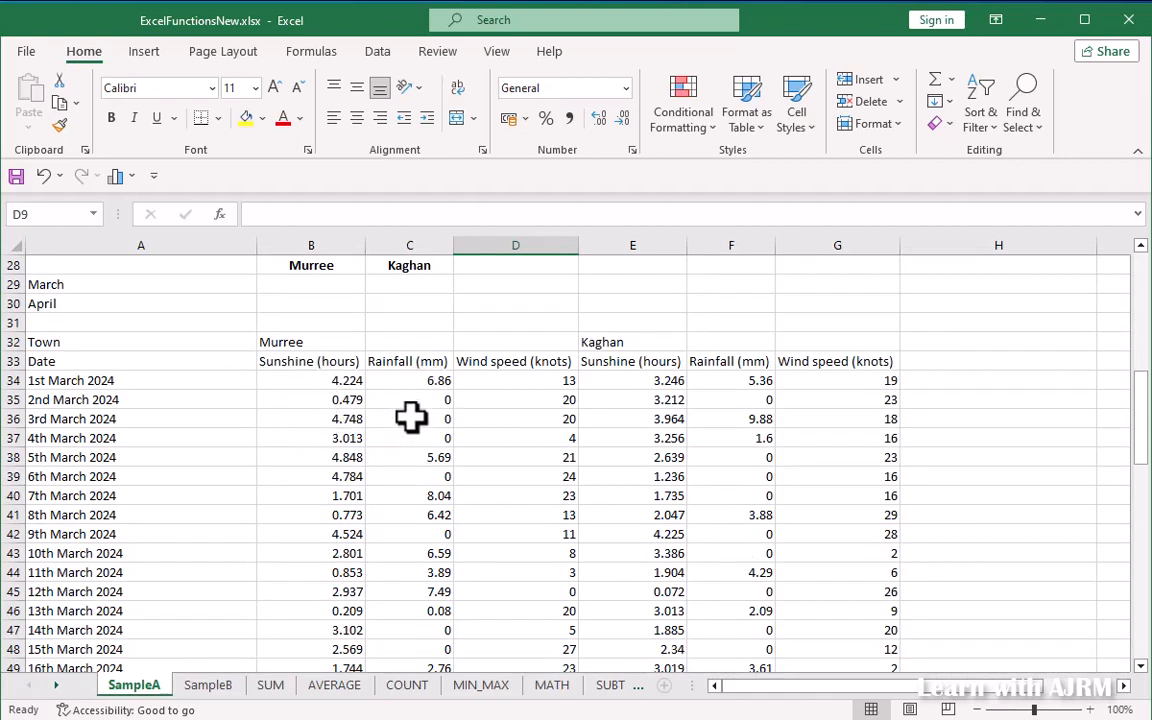
left_click(330, 378)
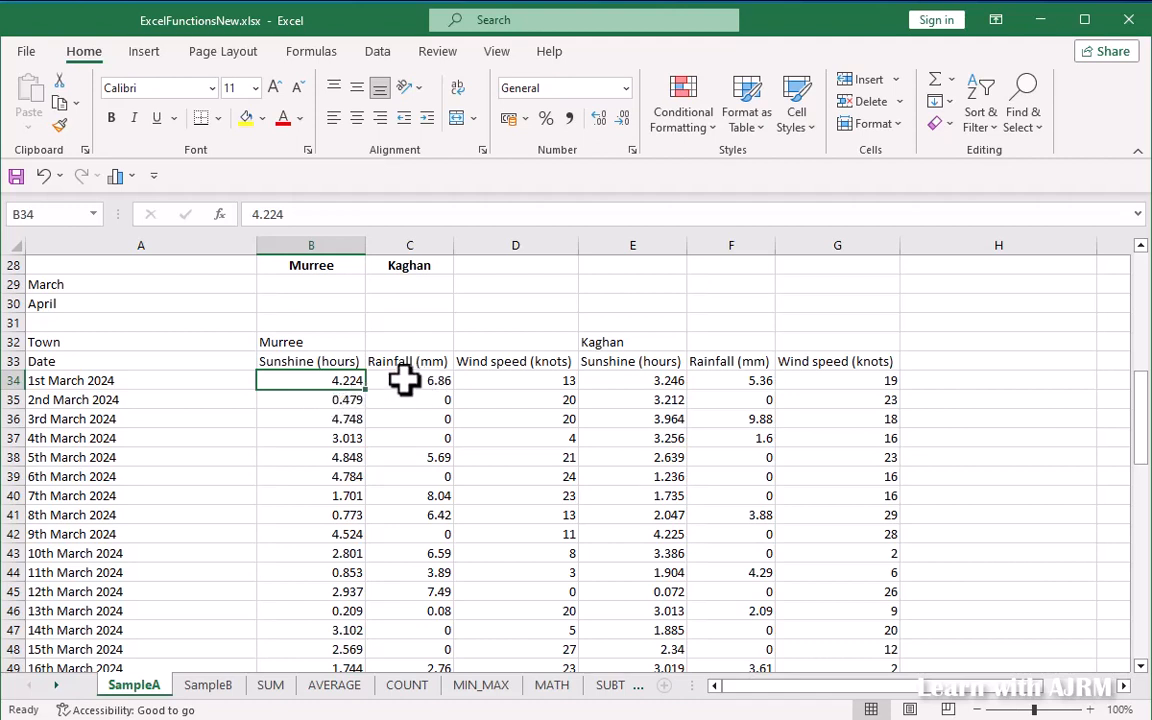
scroll(405, 378, "up", 9)
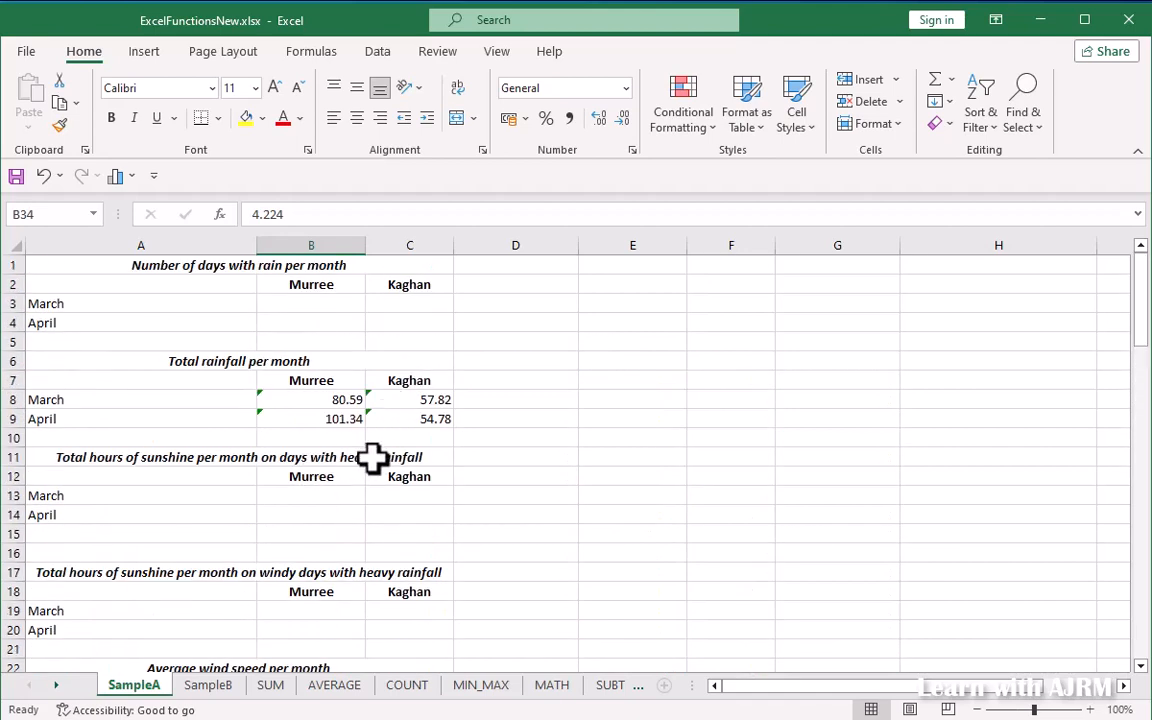
scroll(372, 457, "down", 8)
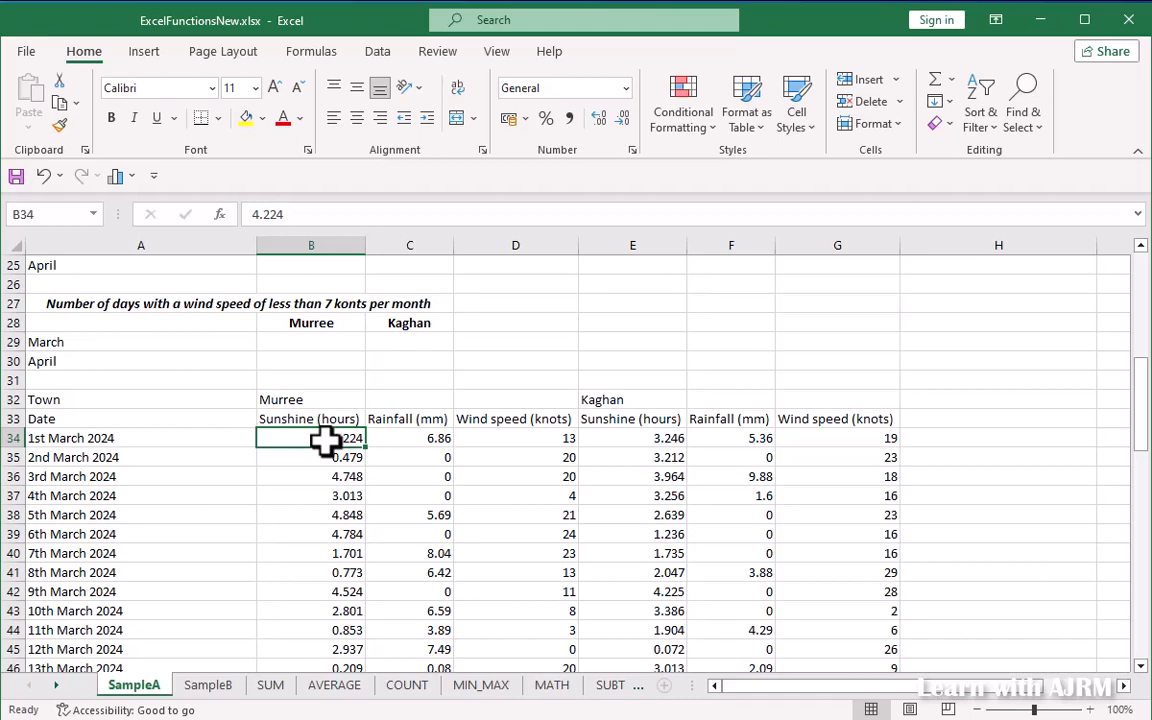
scroll(325, 440, "up", 8)
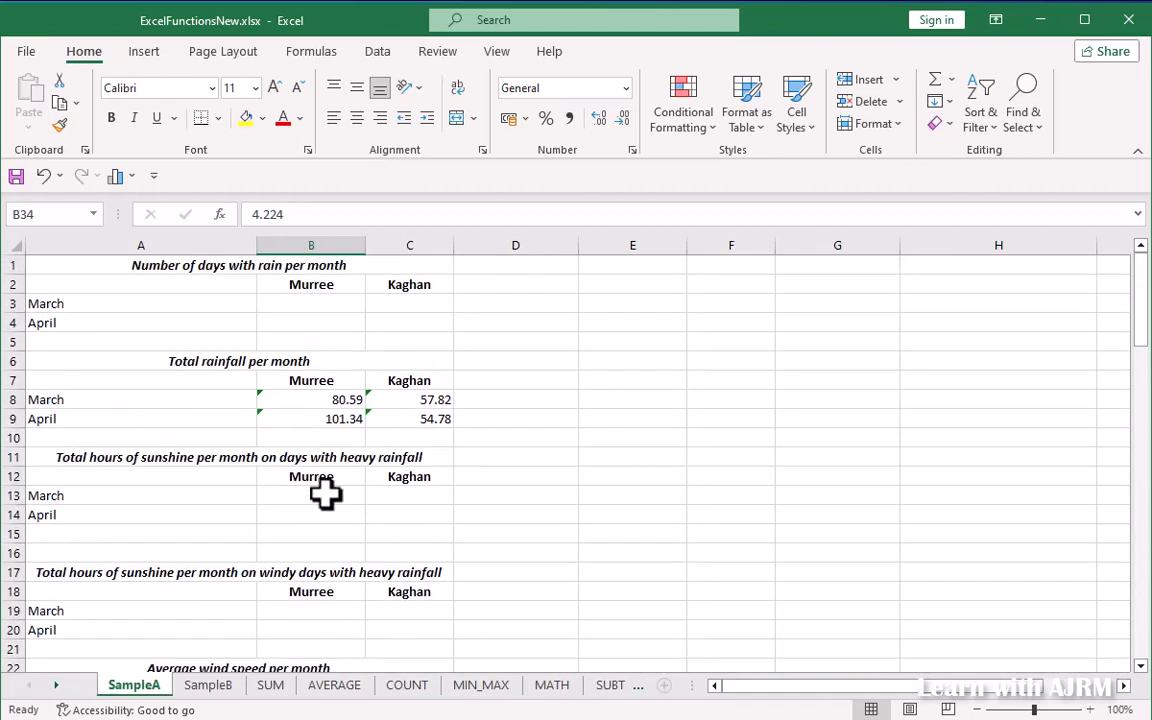
Start a SUMIF formula in B13 with Murree's March rainfall C34:C64 as its range argument, followed by a comma
left_click(318, 495)
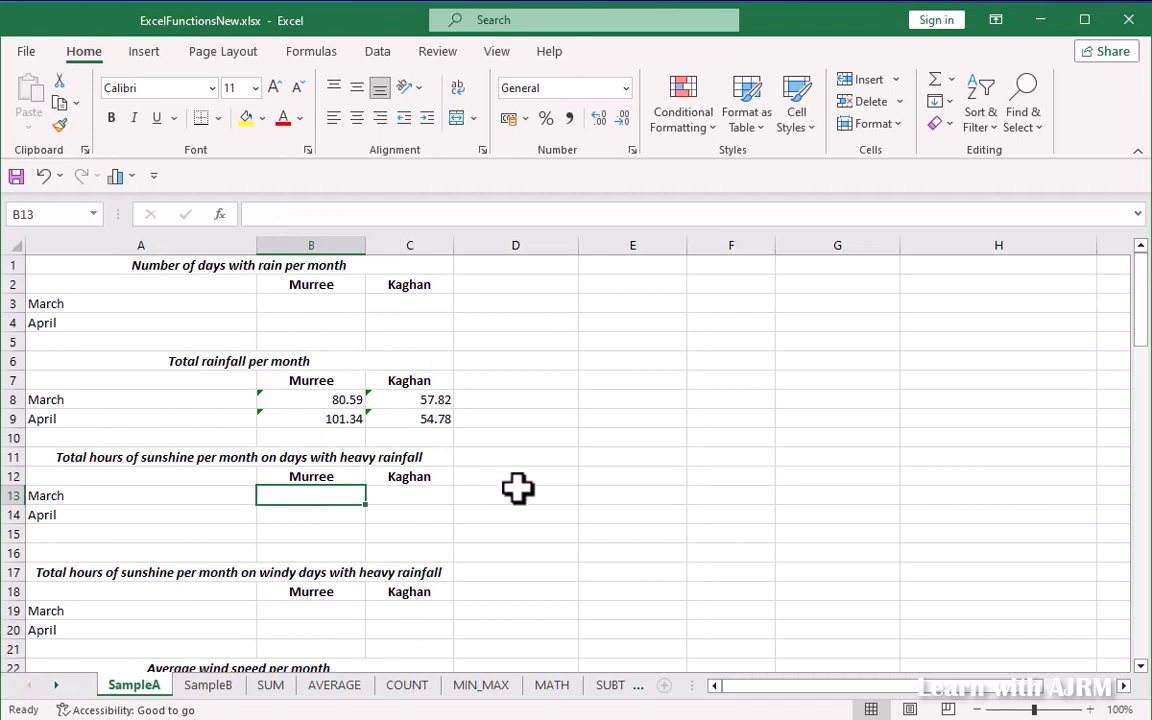
type("=")
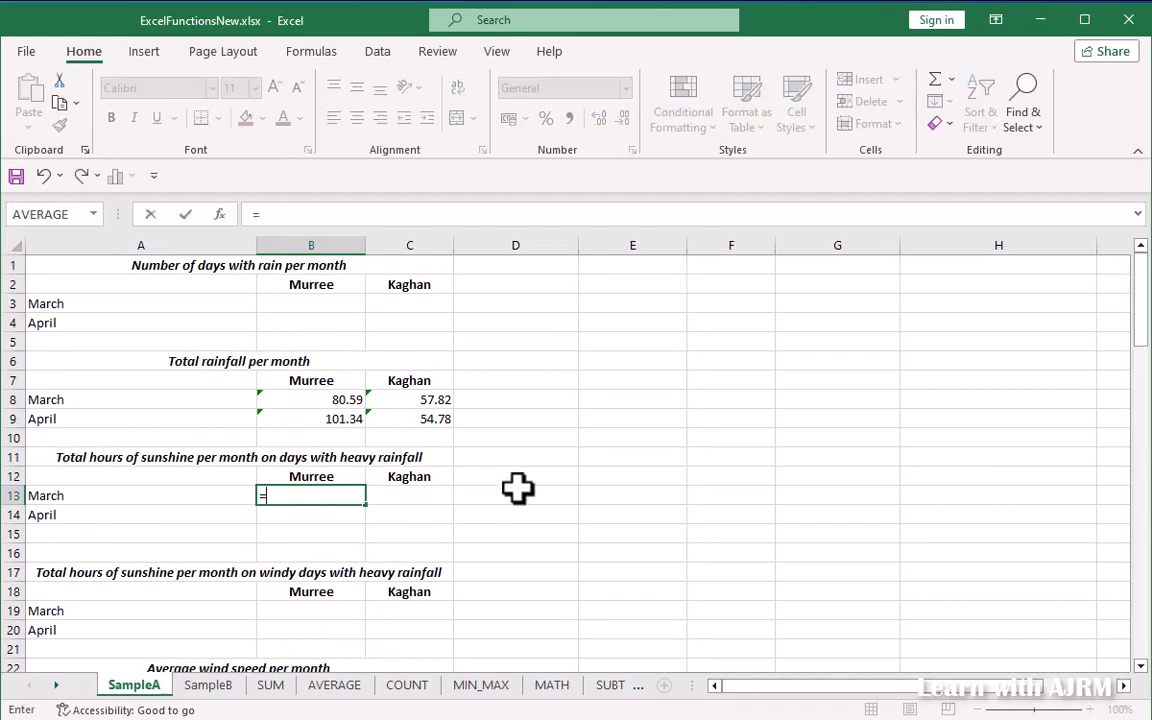
type("SUMIF")
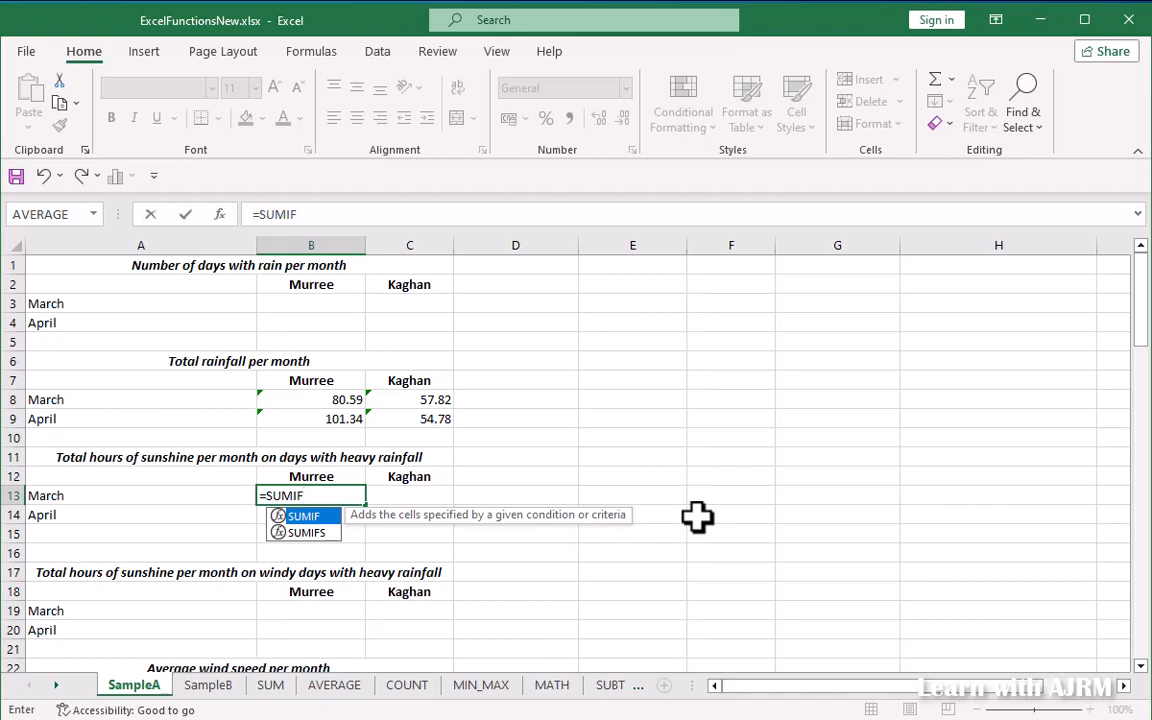
type("(")
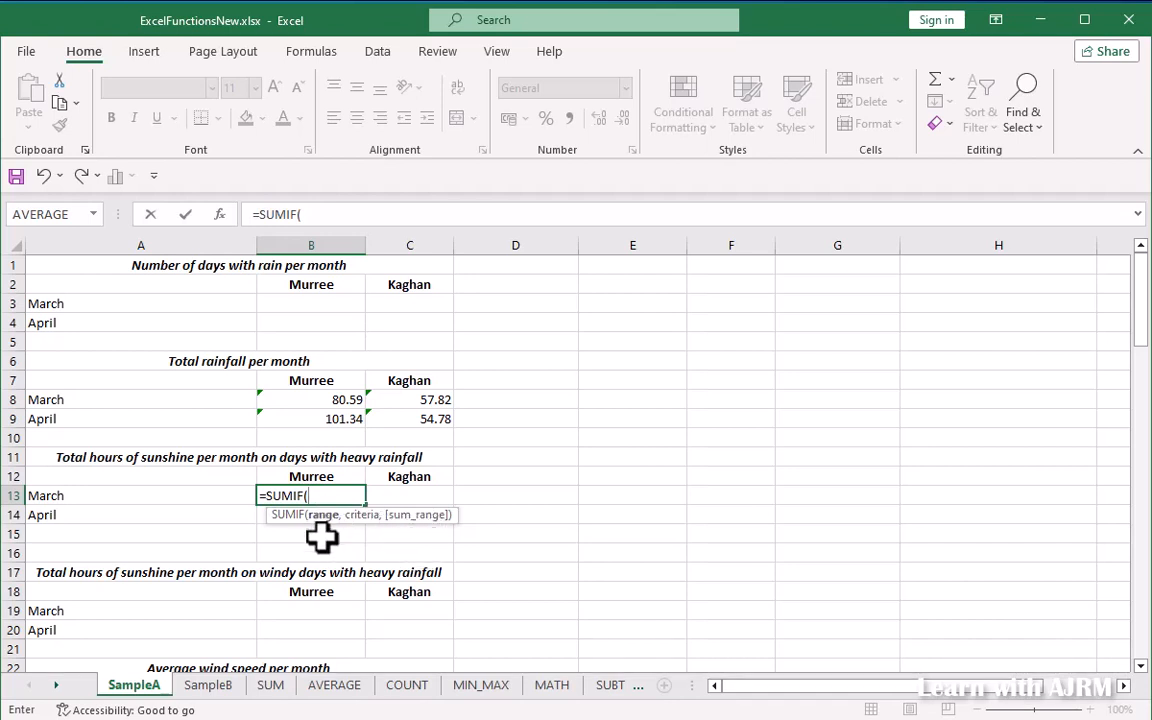
scroll(321, 537, "down", 8)
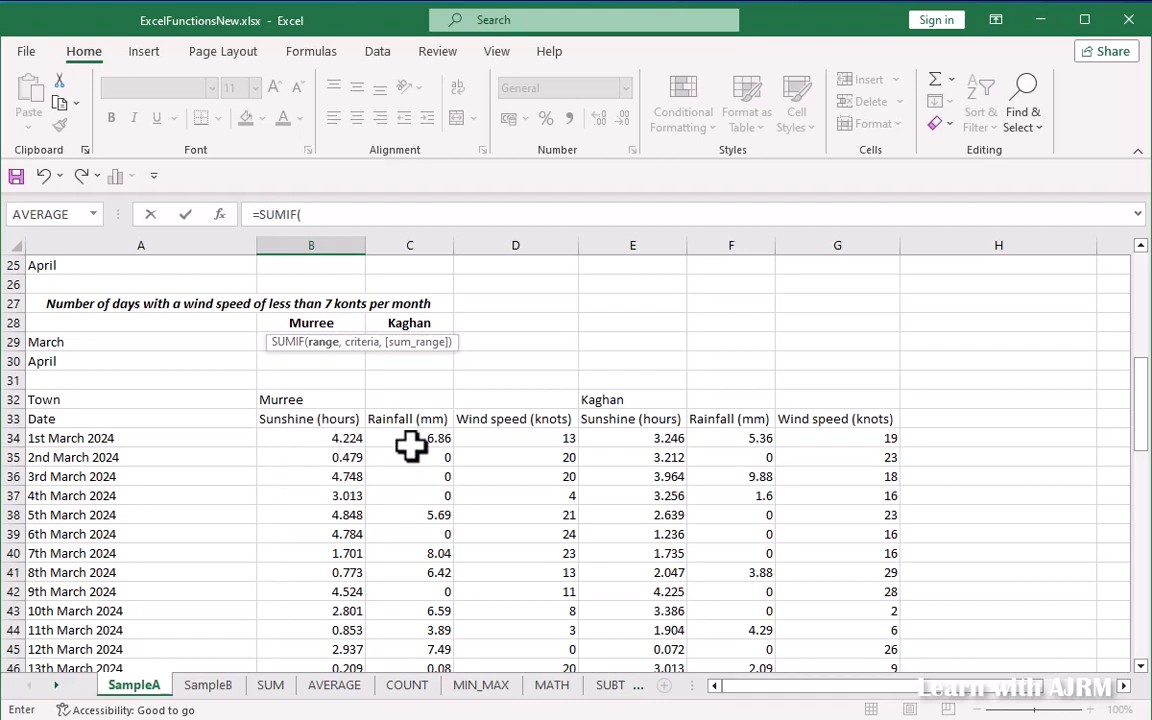
left_click_drag(418, 436, 420, 588)
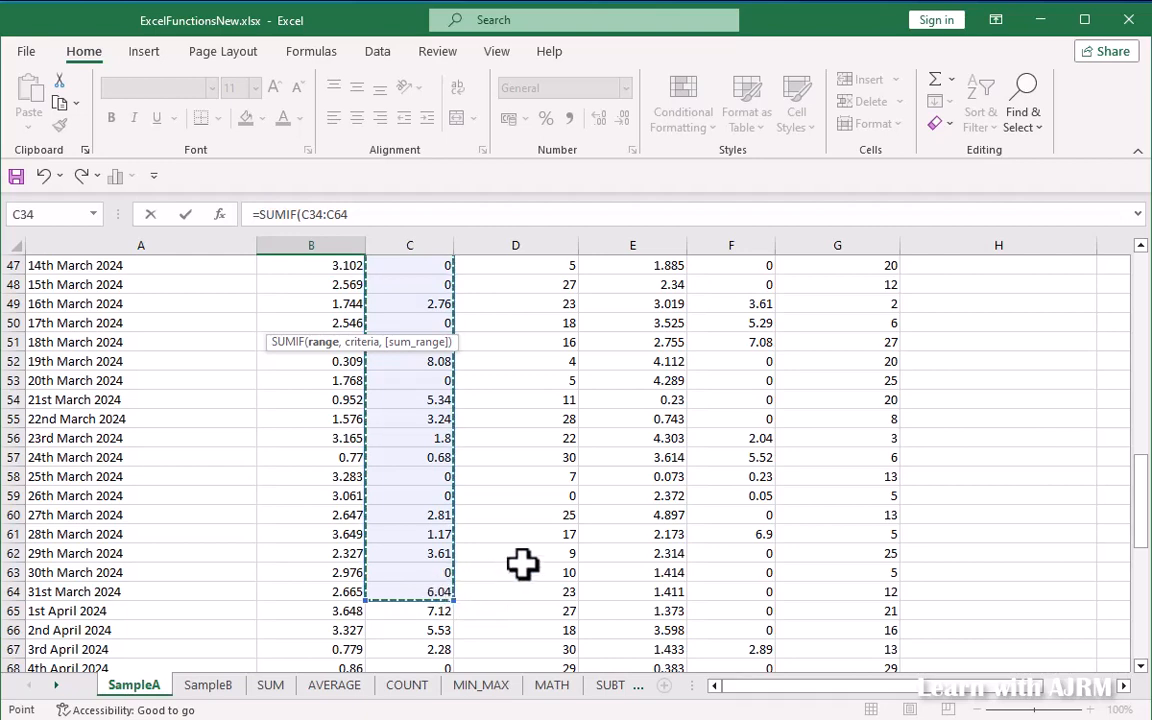
scroll(522, 562, "up", 4)
scroll(522, 562, "up", 4)
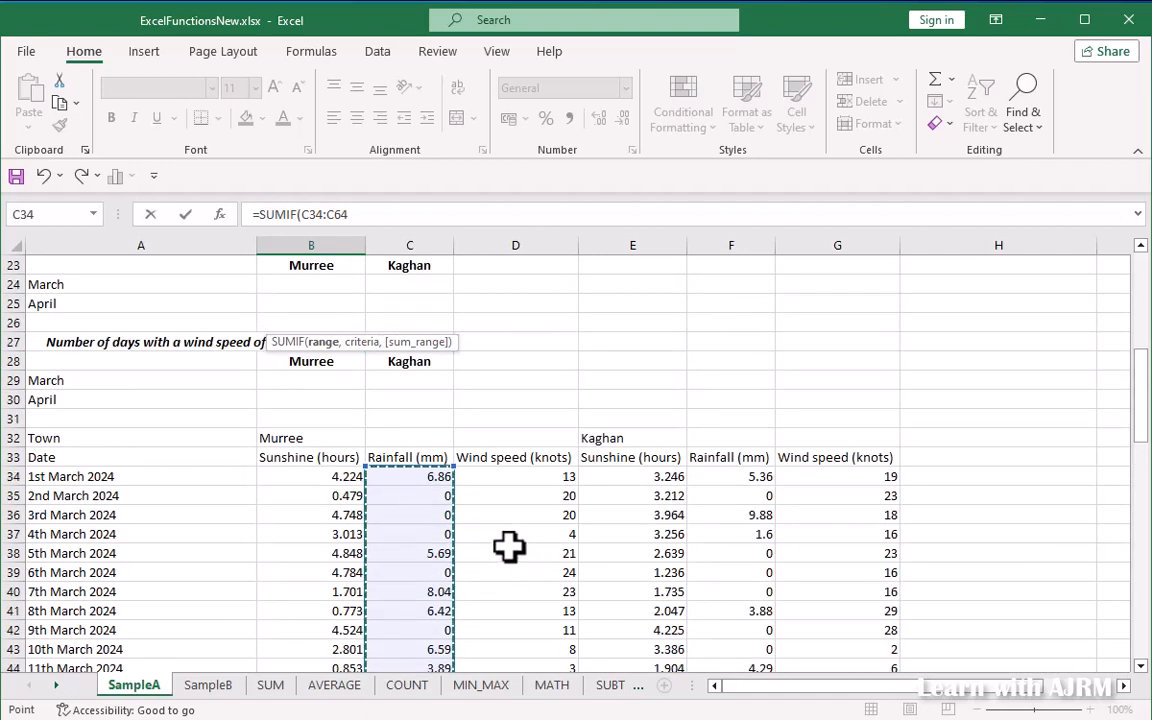
scroll(505, 540, "up", 3)
left_click(362, 214)
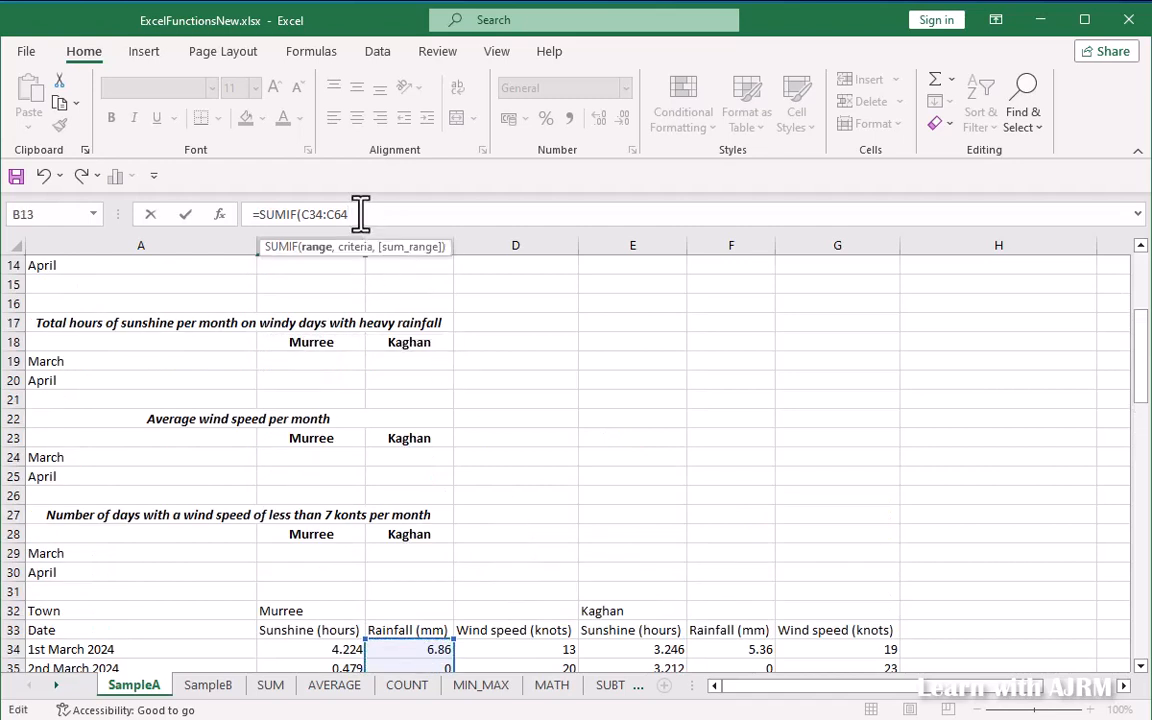
type(",")
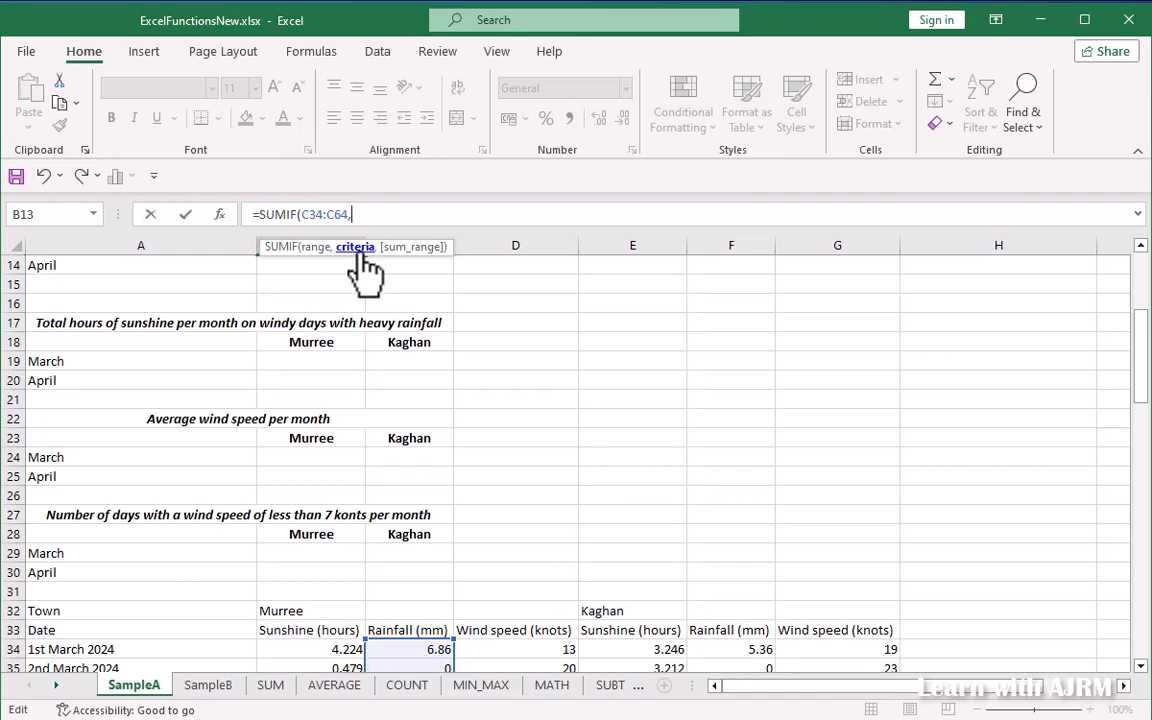
Add ">7.5" as the criteria argument of the SUMIF formula in B13, followed by a comma
scroll(400, 280, "up", 1)
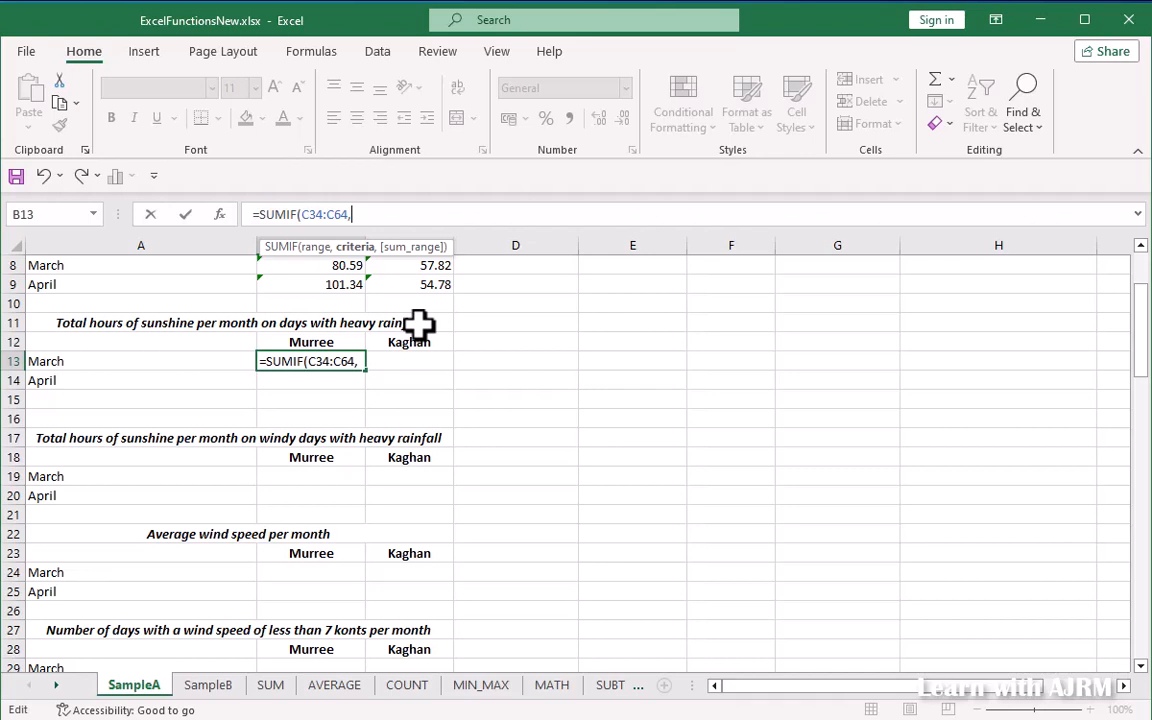
type("\">7.5\"")
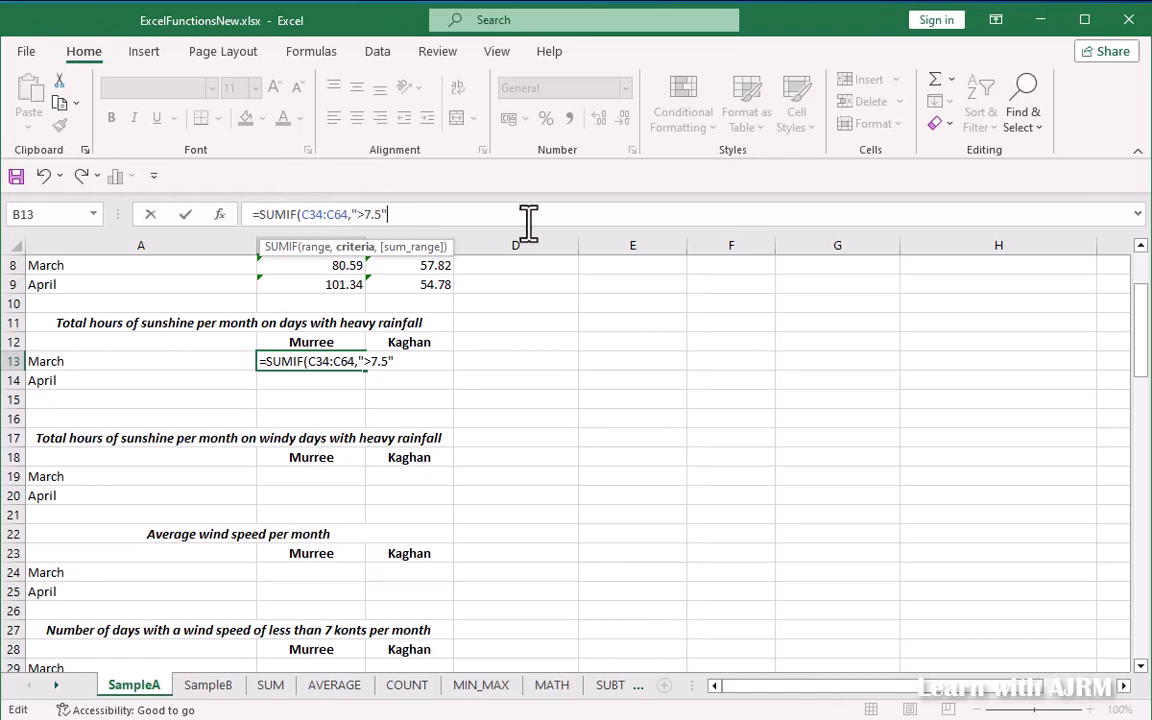
type(",")
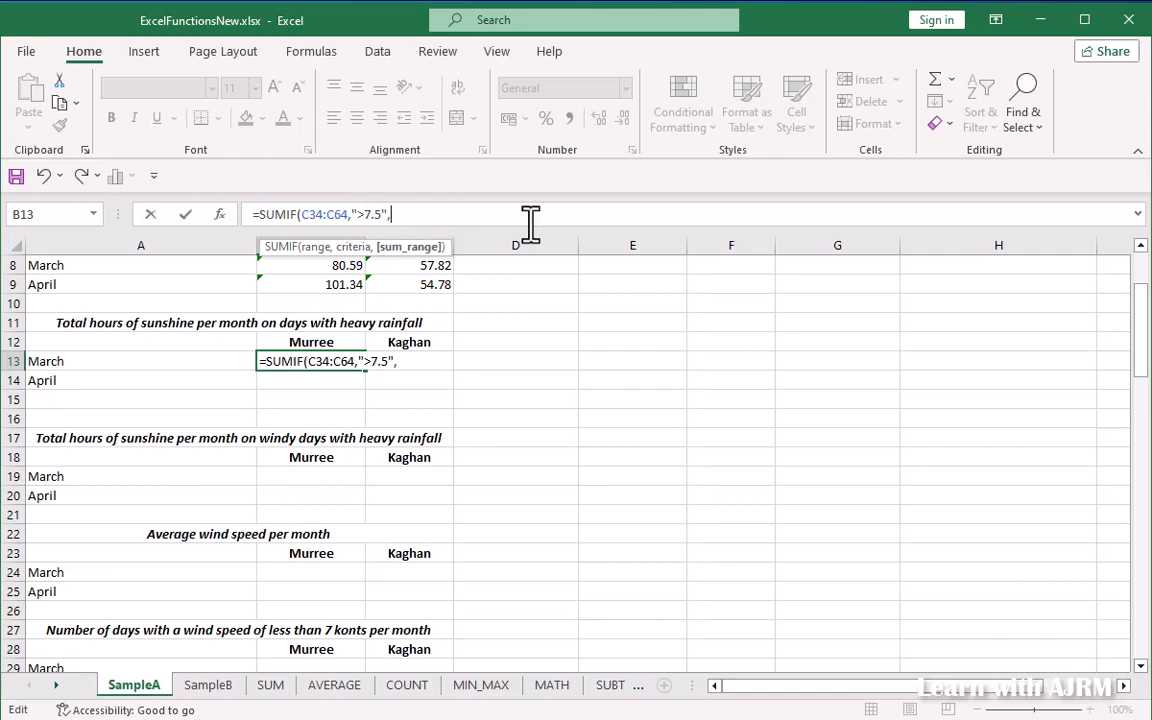
Set Murree's March sunshine B34:B64 as the sum range and complete the SUMIF formula in B13
scroll(473, 365, "down", 8)
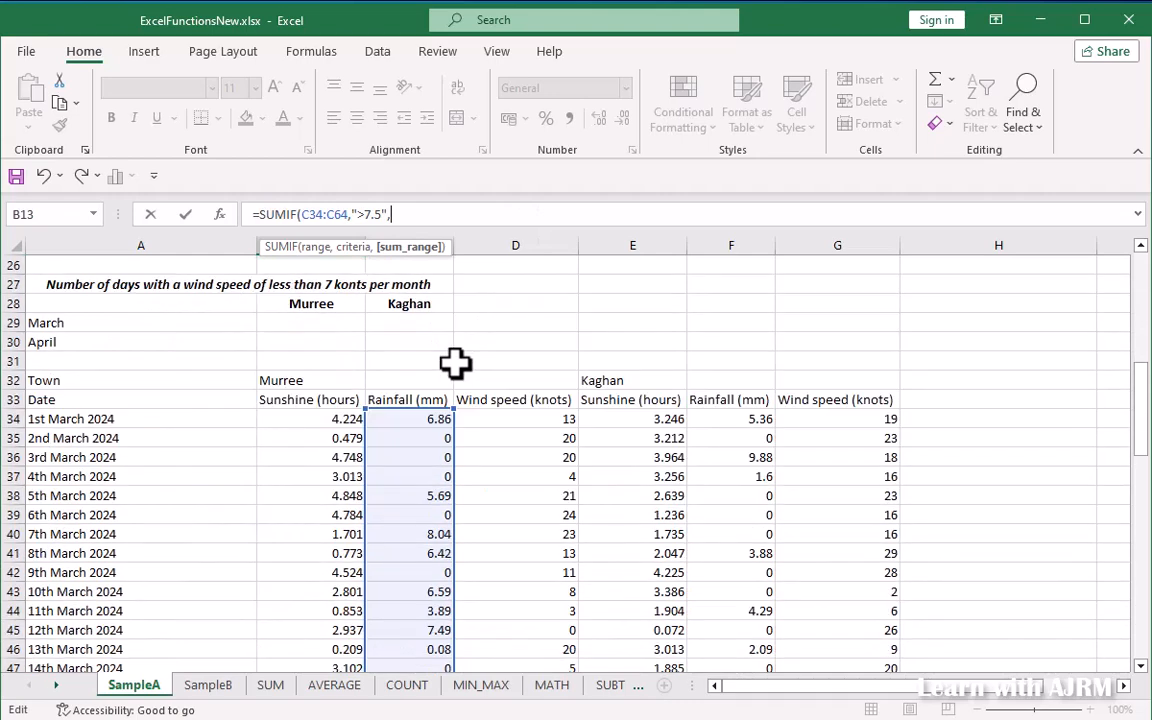
left_click_drag(337, 303, 320, 522)
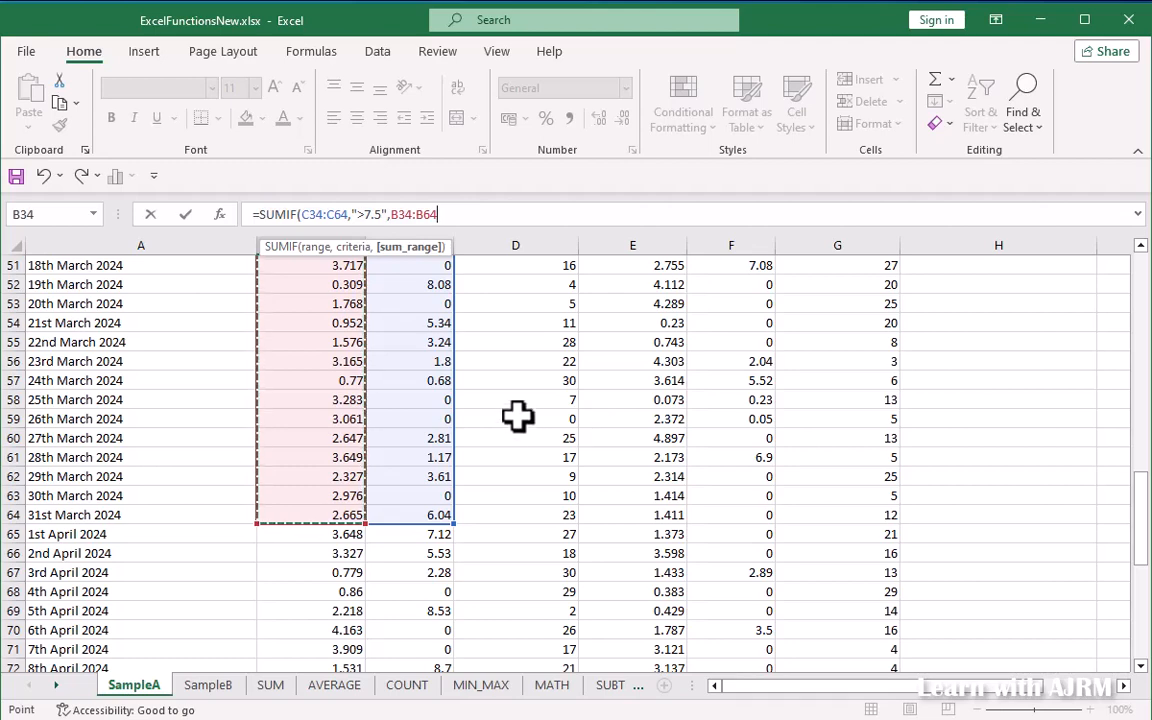
scroll(515, 414, "up", 1)
scroll(515, 414, "up", 5)
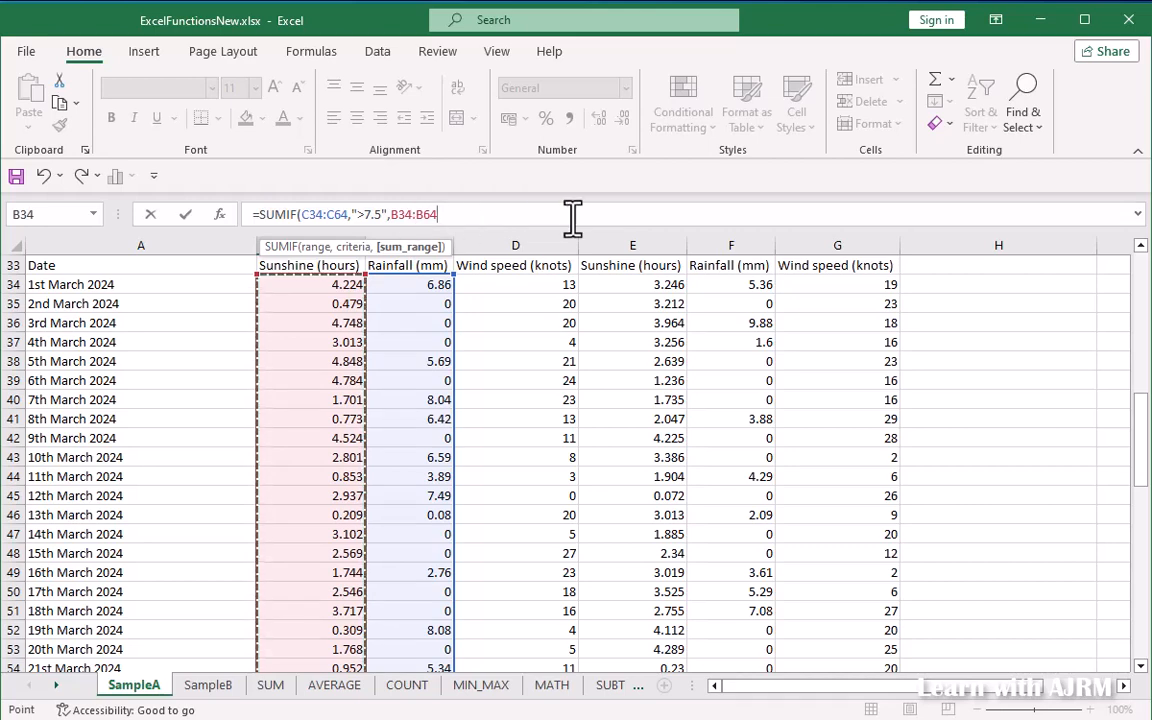
type(")")
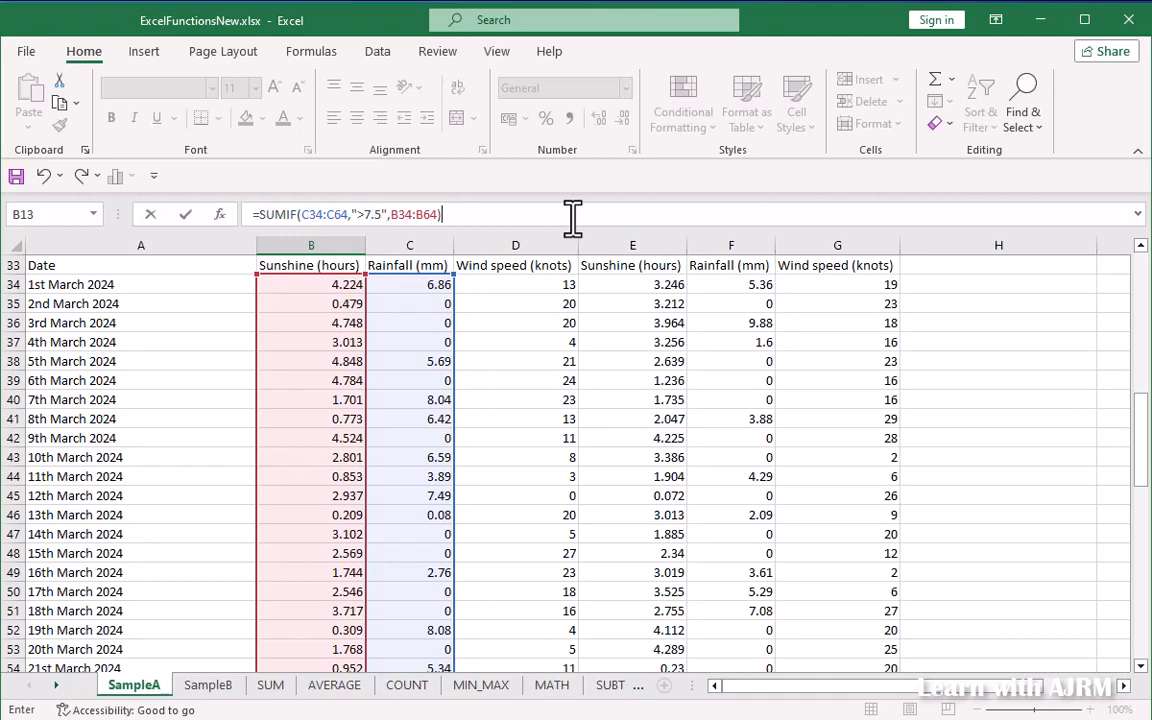
key("Return")
scroll(440, 360, "up", 2)
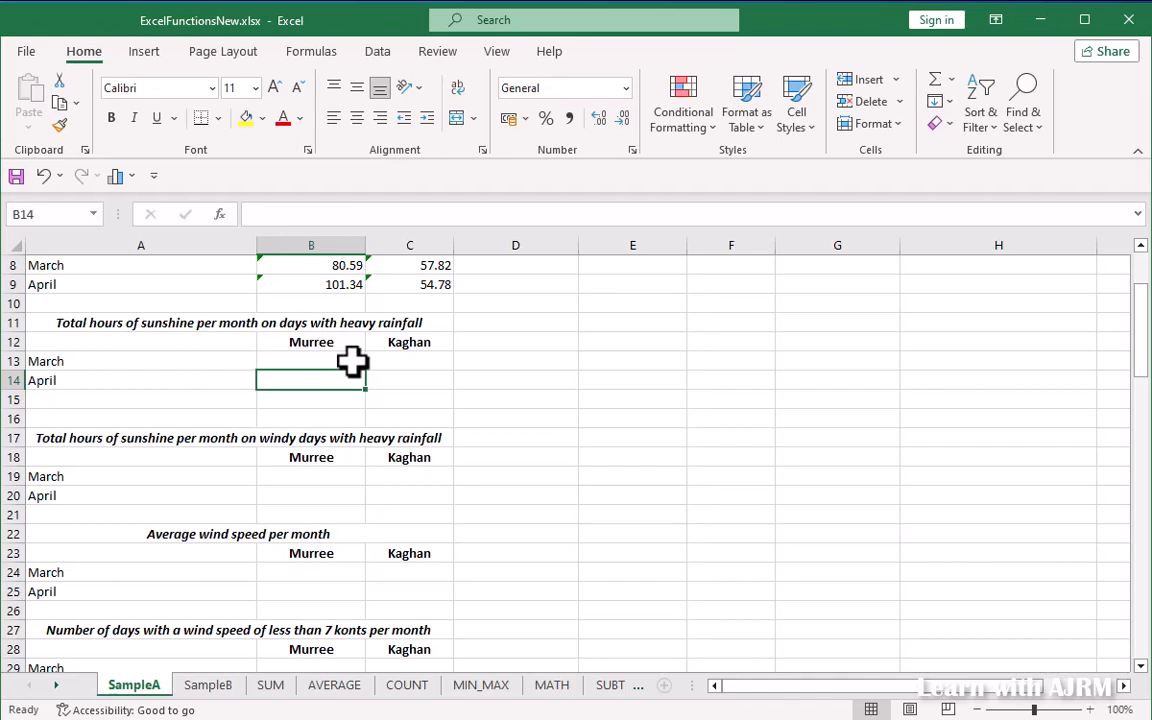
Review the March sunshine and rainfall data for Murree and Kaghan against the heavy-rainfall sunshine table
scroll(352, 362, "down", 8)
scroll(352, 362, "up", 1)
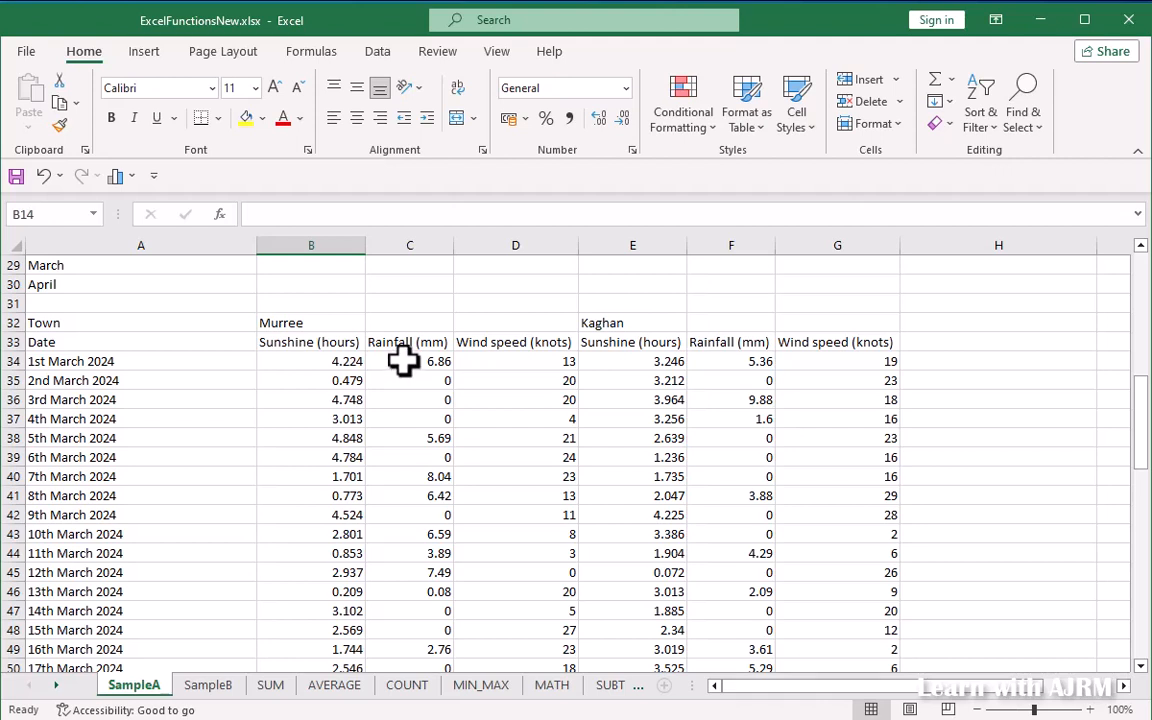
scroll(403, 361, "up", 2)
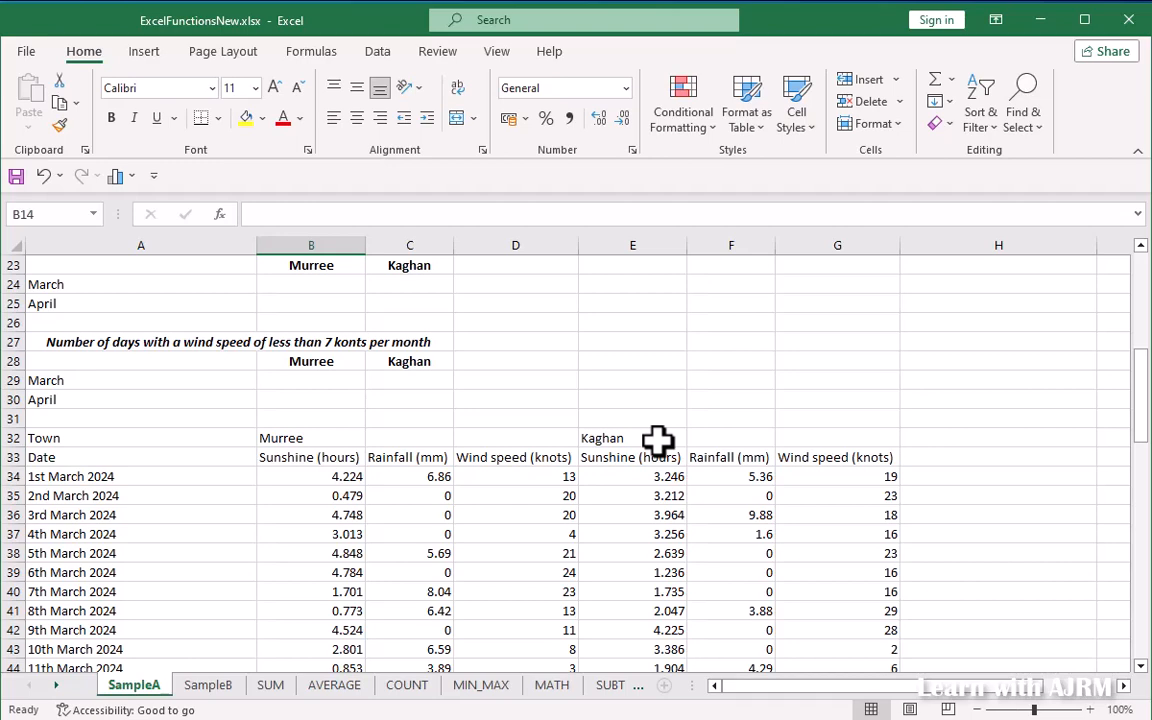
scroll(657, 440, "up", 5)
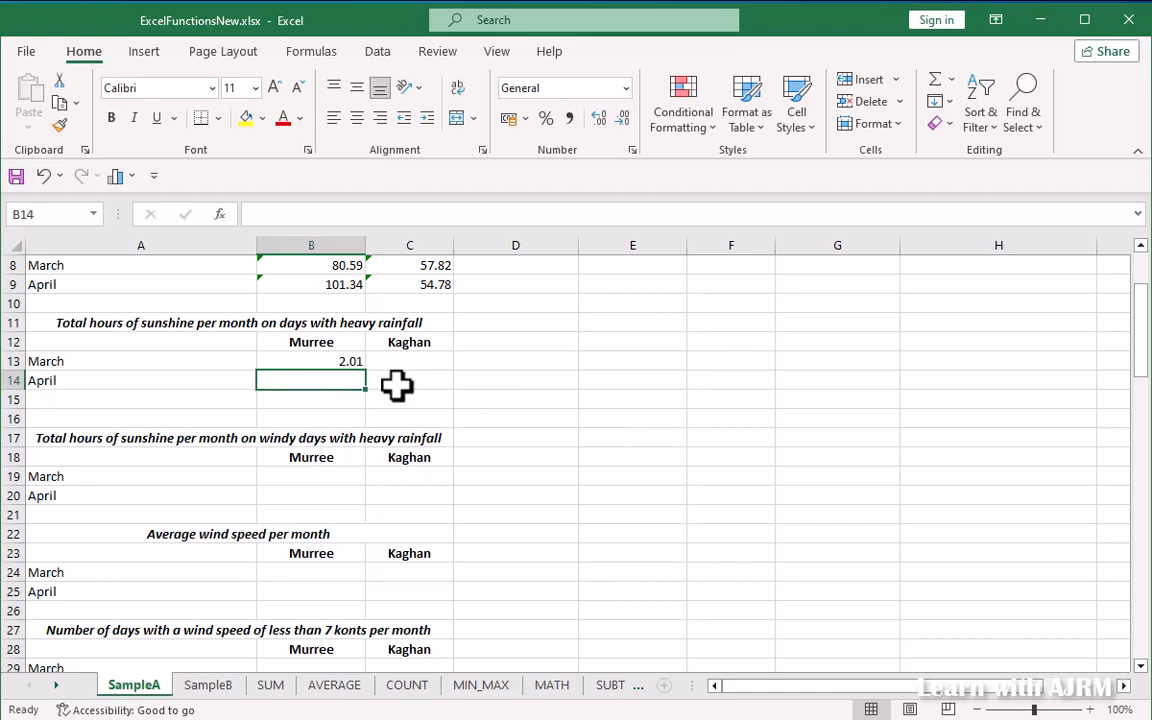
Start a SUMIFS formula in B19 for Murree's March sunshine hours on windy days with heavy rainfall
left_click(307, 478)
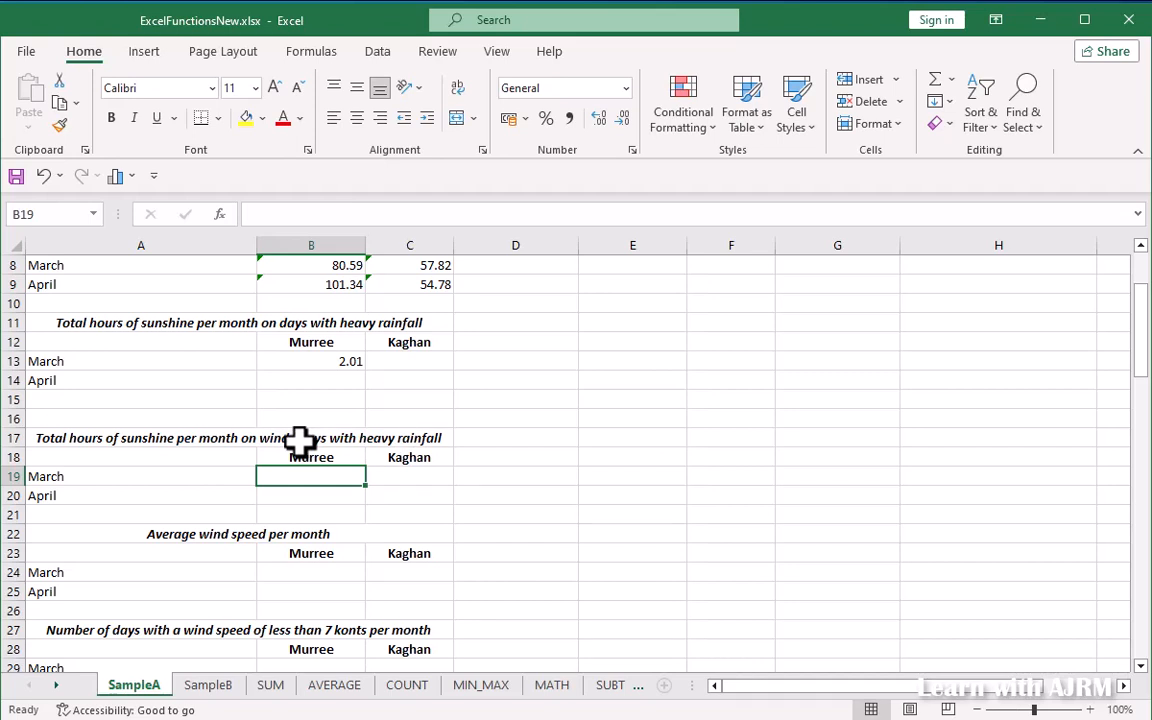
scroll(300, 440, "down", 6)
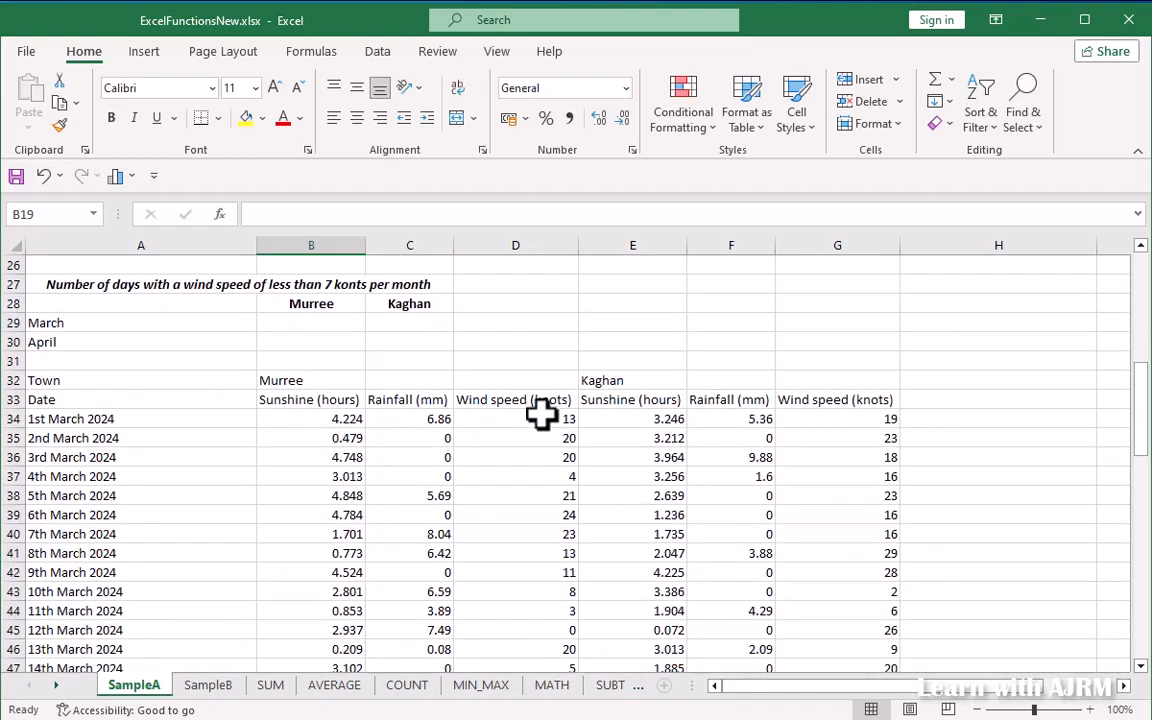
scroll(541, 413, "up", 2)
scroll(541, 413, "down", 2)
scroll(541, 413, "down", 2)
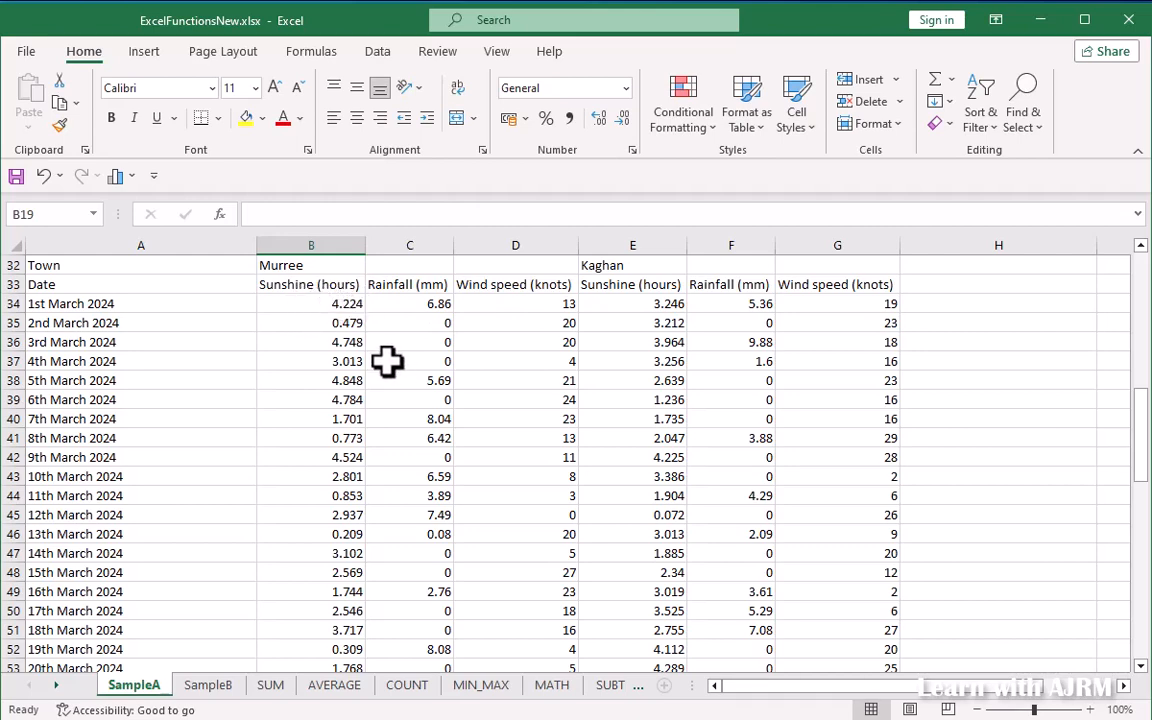
scroll(386, 360, "up", 7)
type("=")
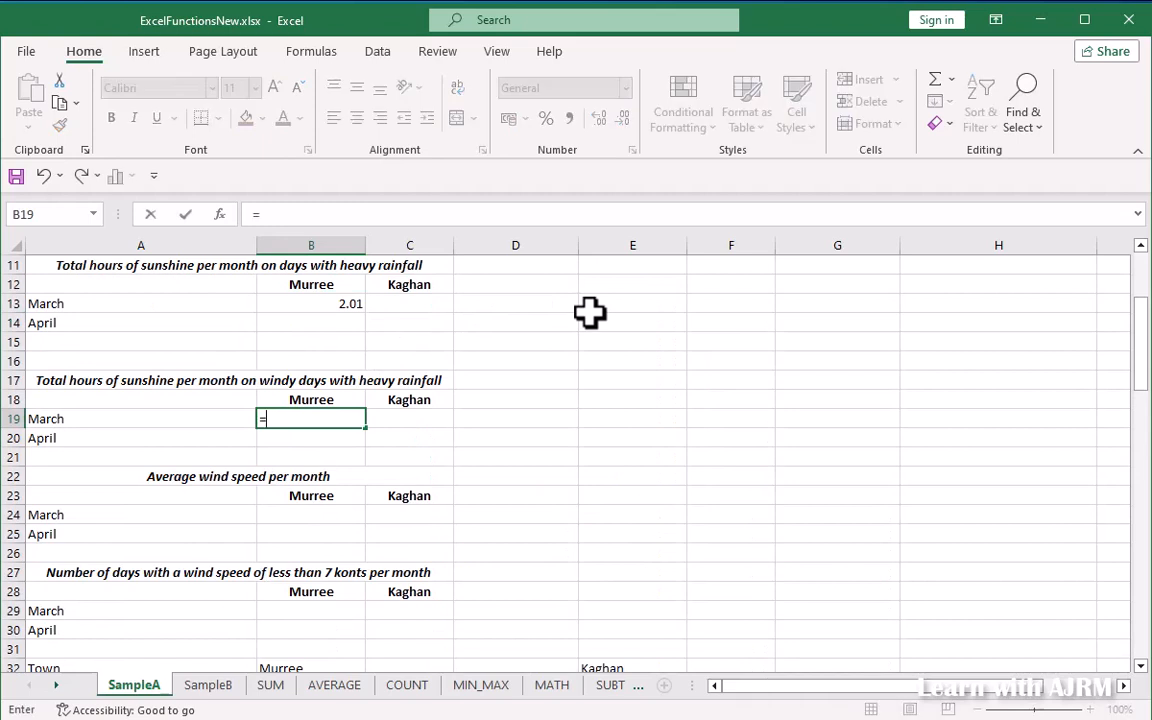
type("SUMIFS")
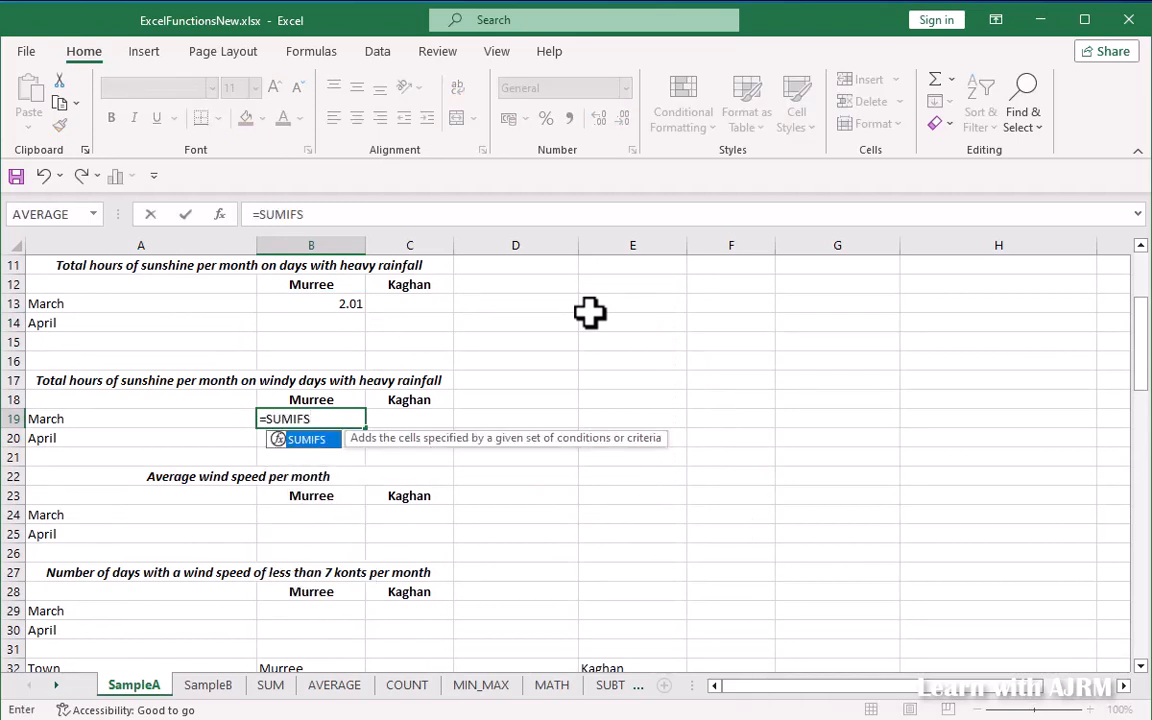
type("(")
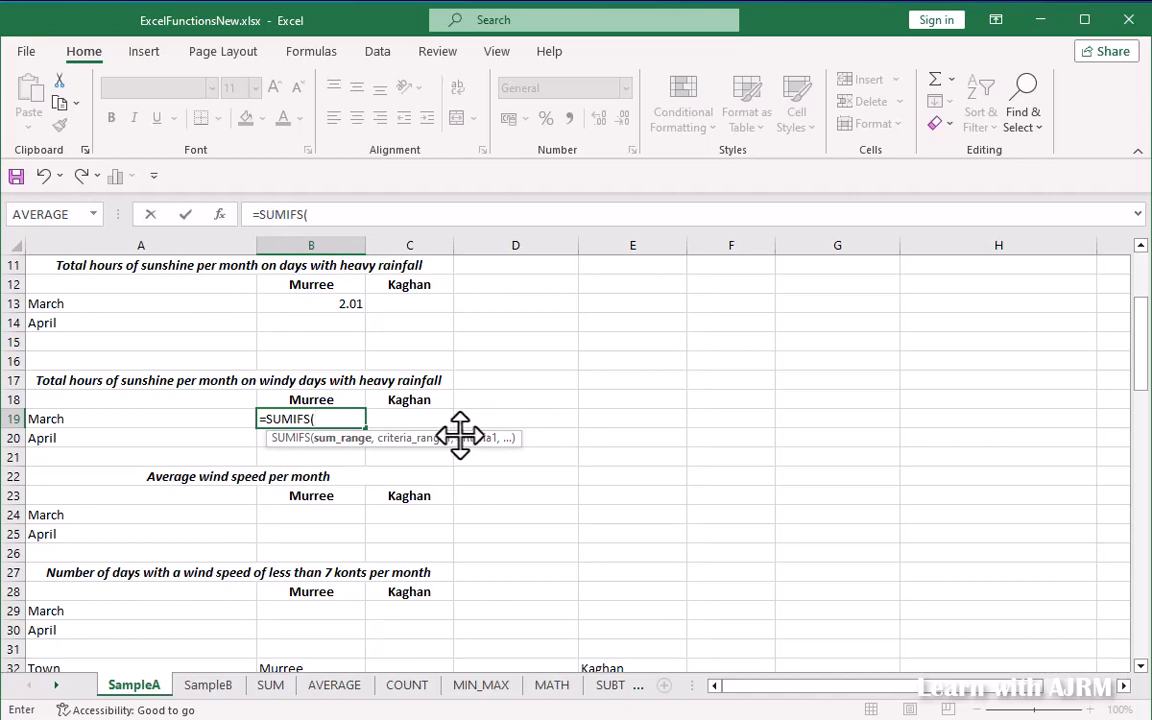
Add Murree's March sunshine B34:B64 as the sum range of the SUMIFS formula, followed by a comma
scroll(360, 496, "down", 7)
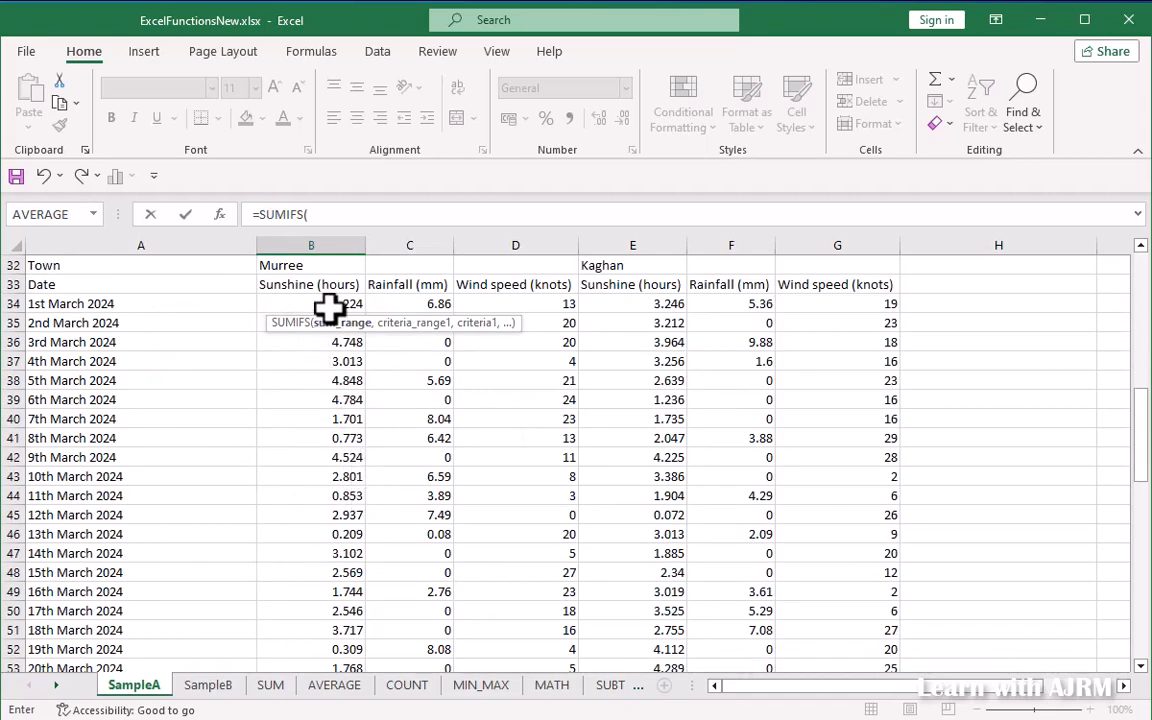
left_click(340, 305)
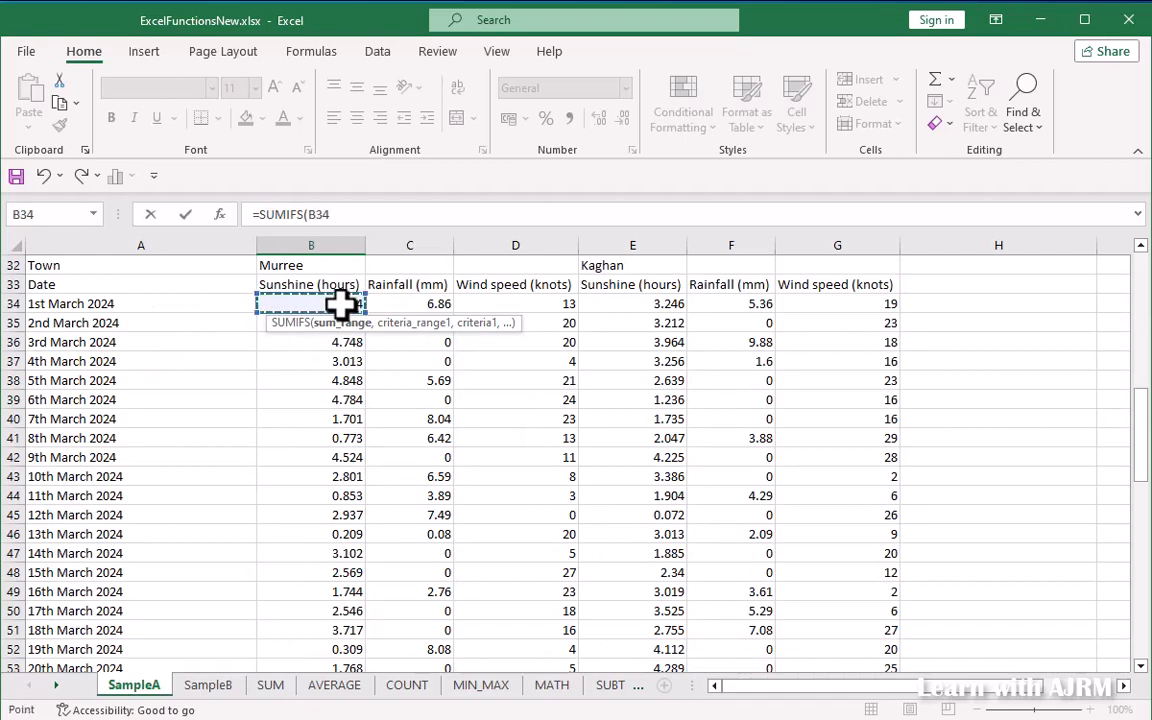
left_click_drag(340, 305, 322, 492)
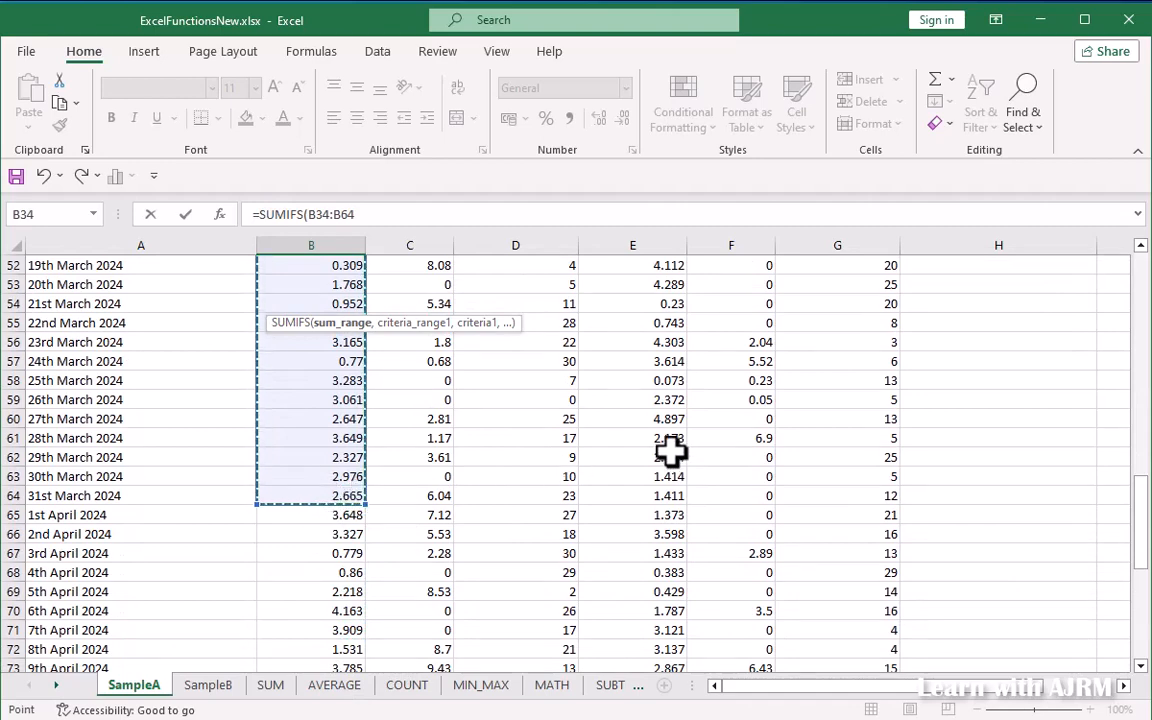
type(",")
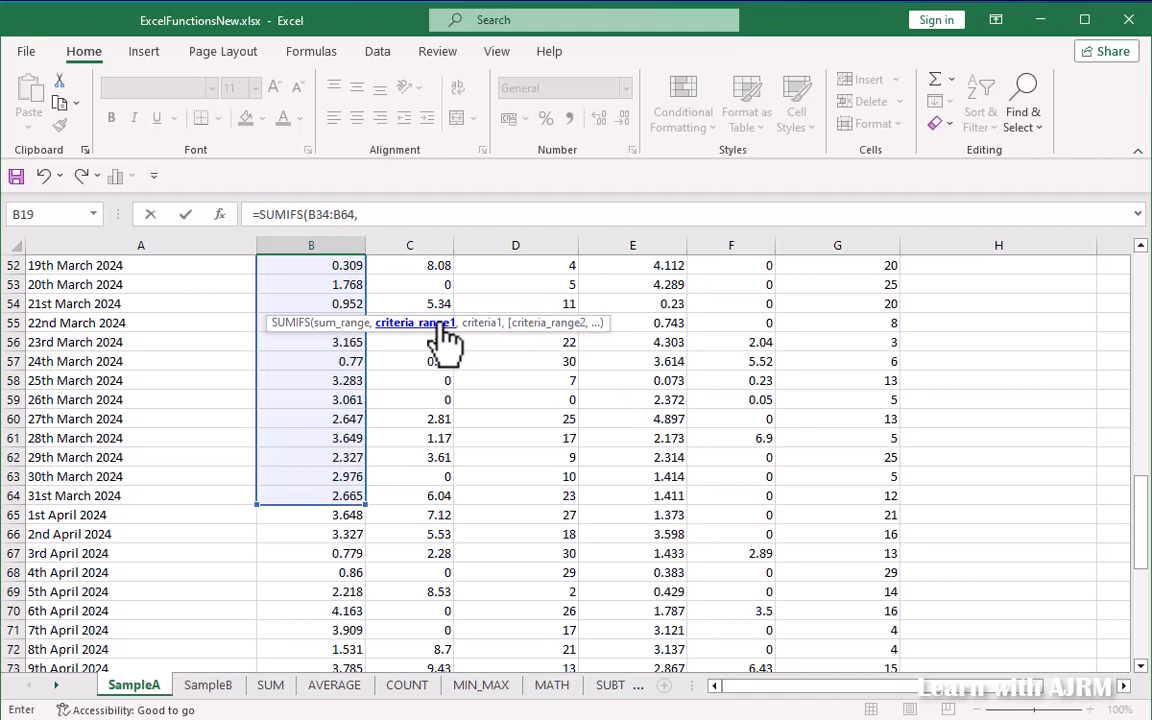
Add Murree's March wind speed D34:D64 as the first criteria range with the criterion ">20", followed by a comma
scroll(411, 284, "up", 9)
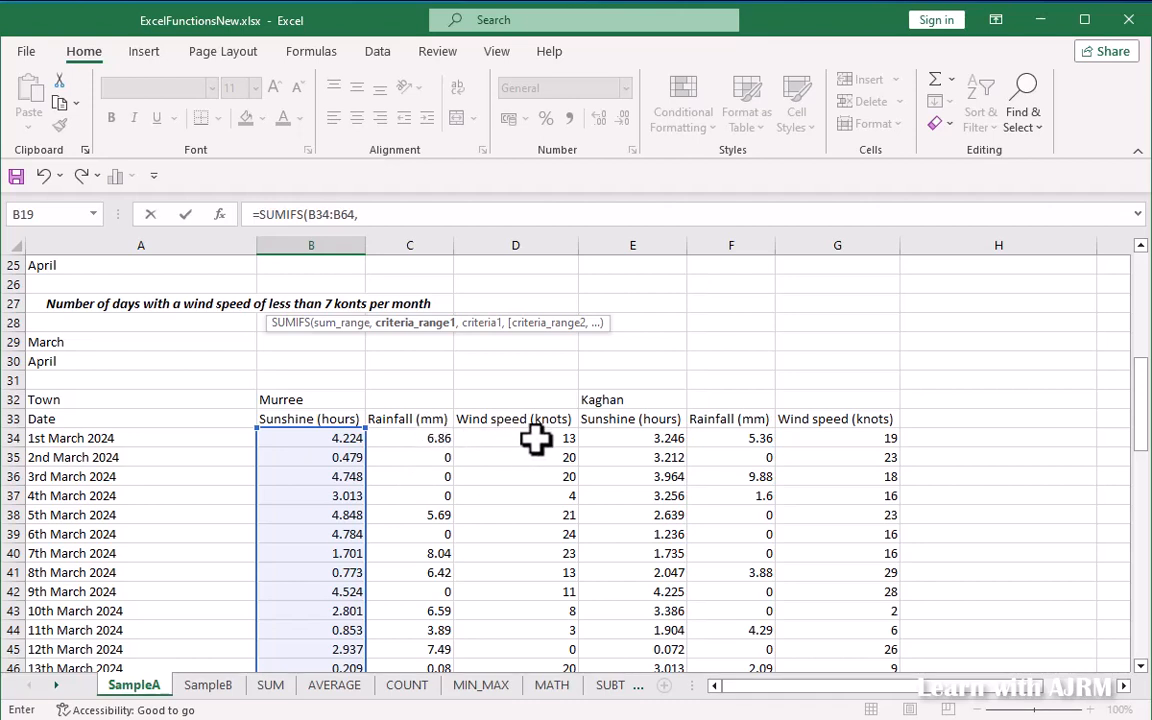
left_click_drag(538, 437, 530, 334)
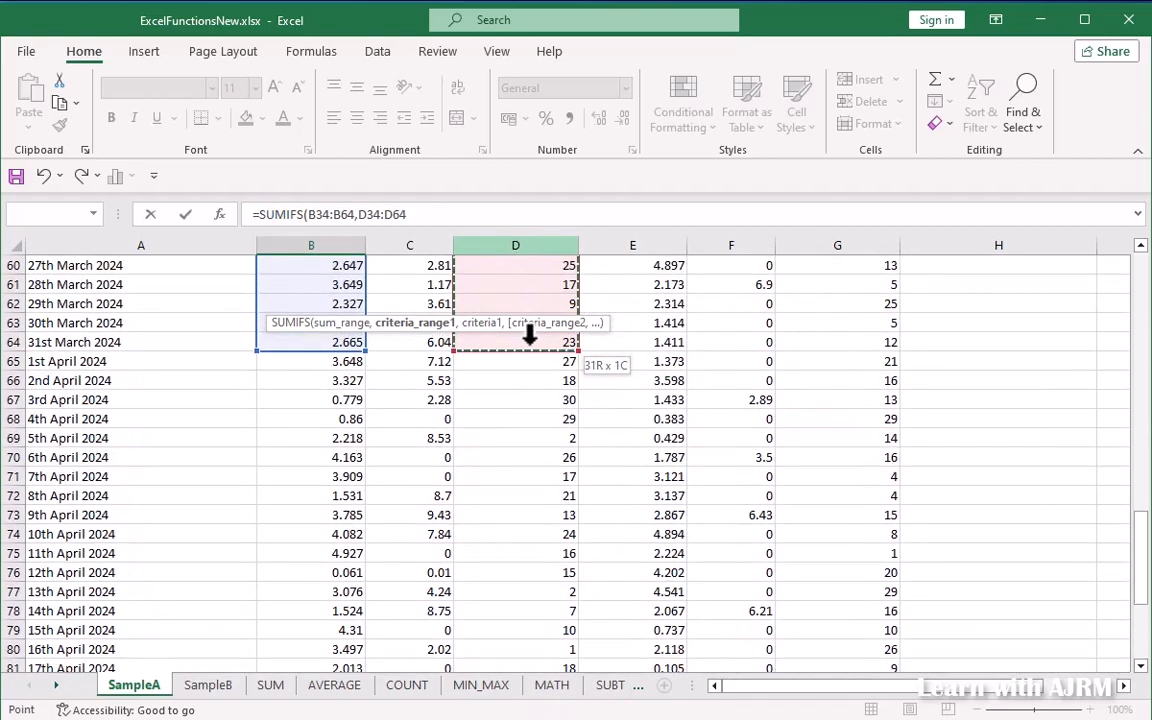
scroll(571, 373, "up", 9)
scroll(580, 390, "up", 1)
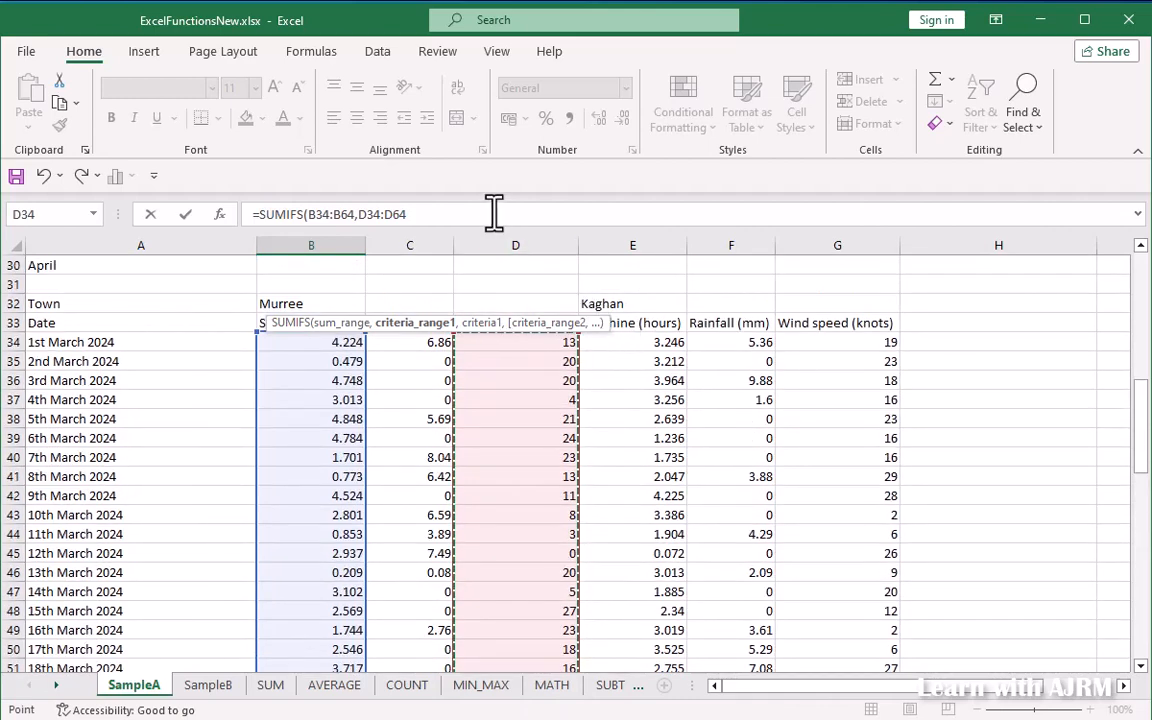
type(",")
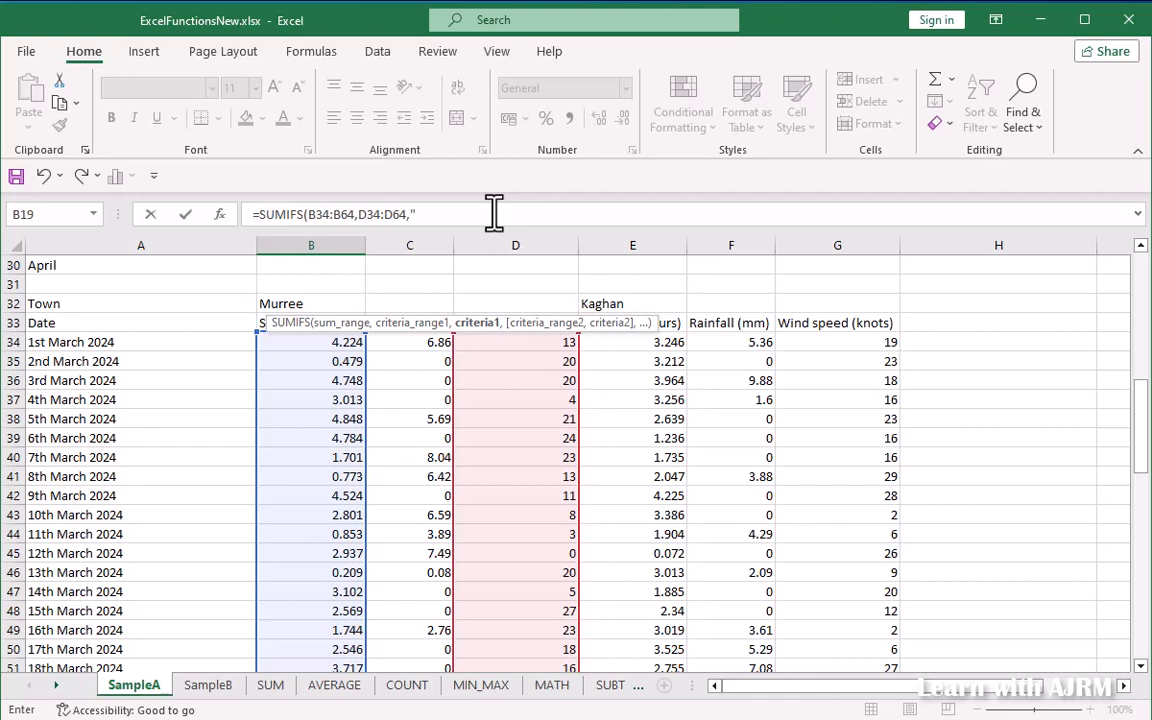
type("\">20")
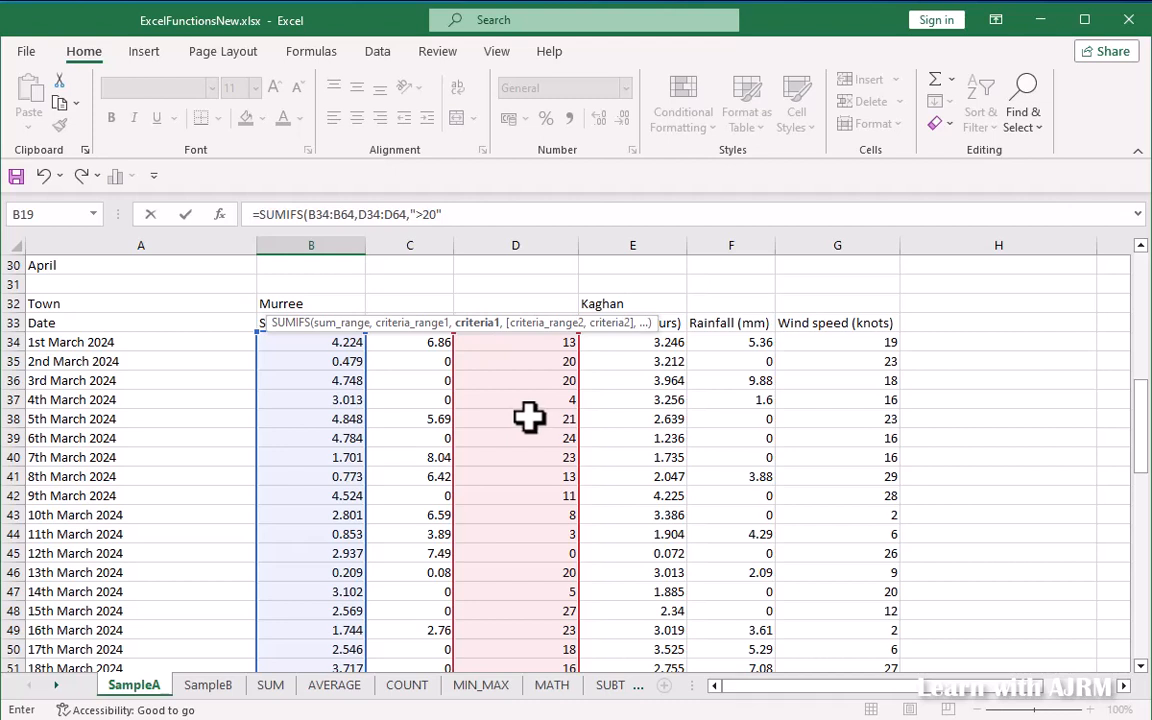
left_click(464, 213)
type(",")
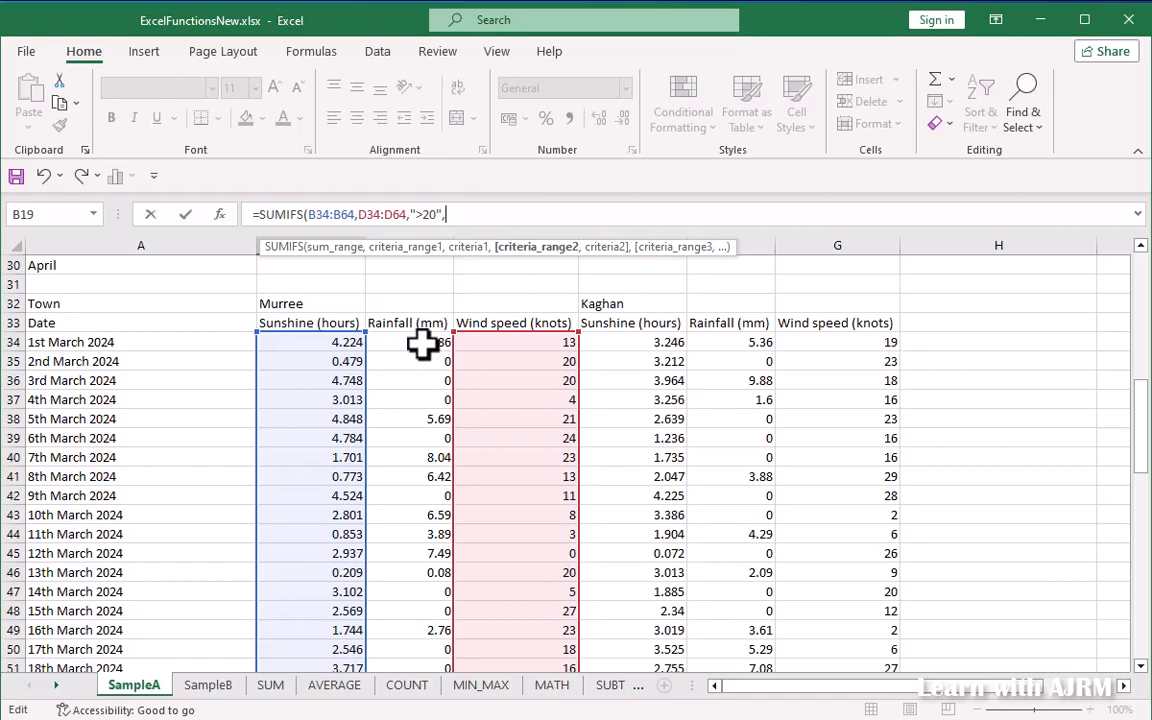
Add Murree's March rainfall C34:C64 with the criterion ">7.5" as the second condition and complete the SUMIFS formula in B19
left_click_drag(420, 342, 457, 322)
scroll(537, 417, "up", 12)
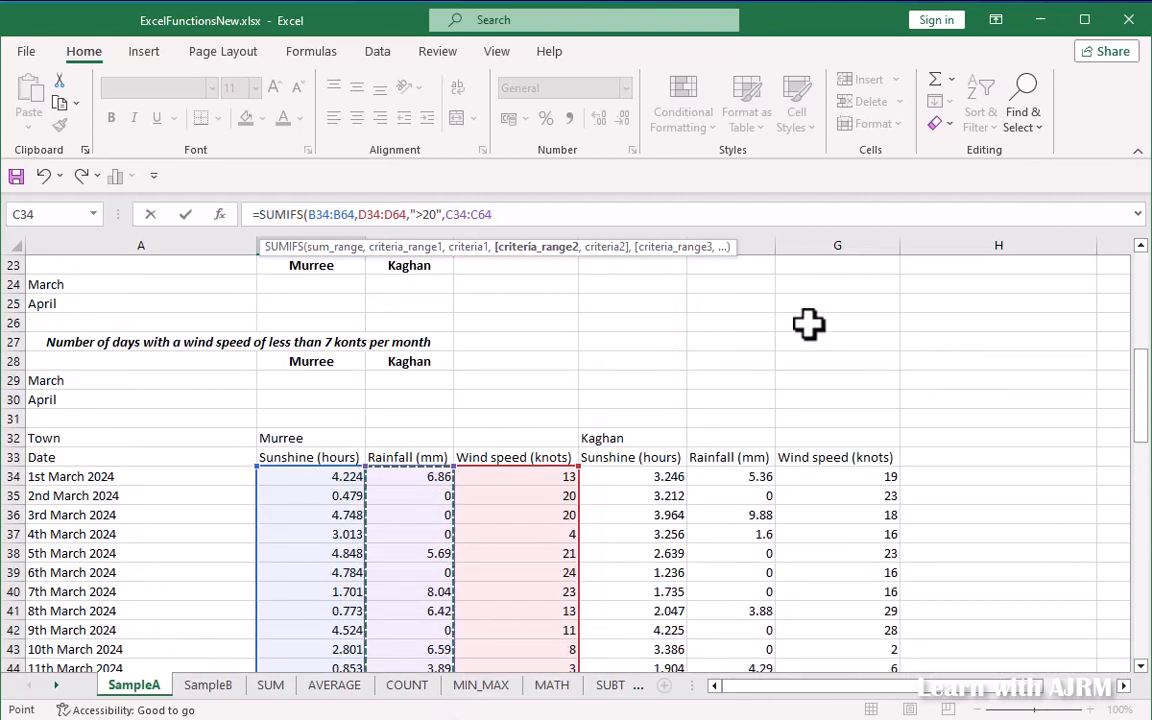
type(",")
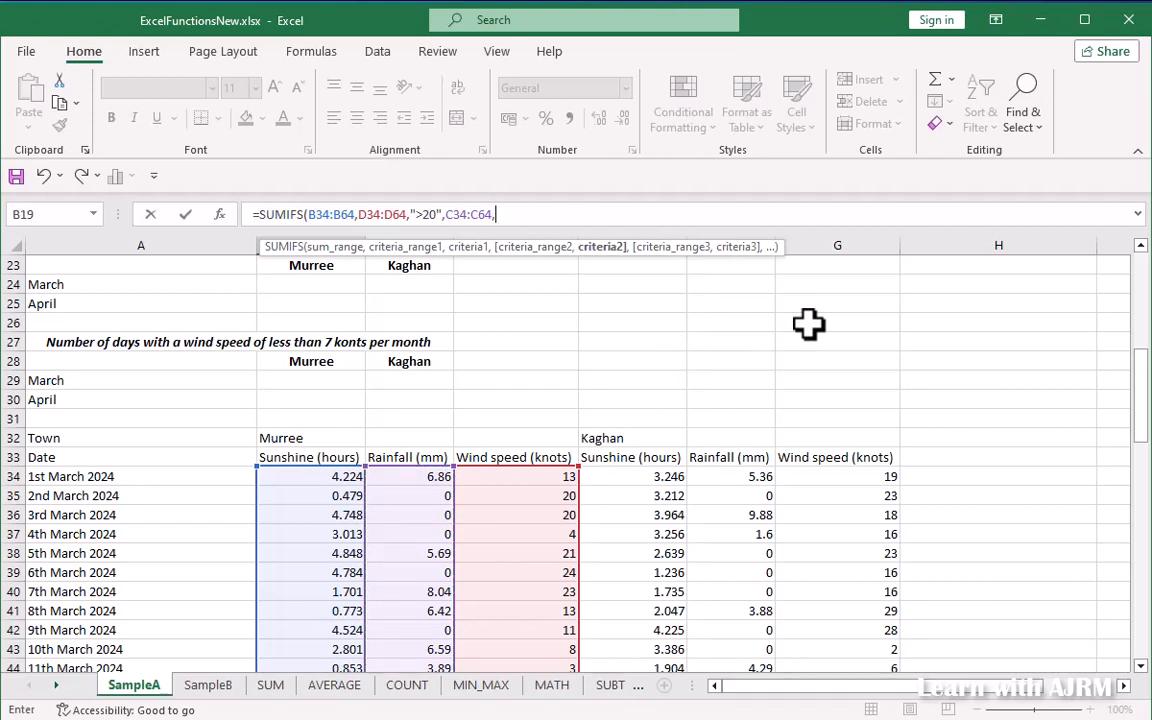
type("\">7.5\"")
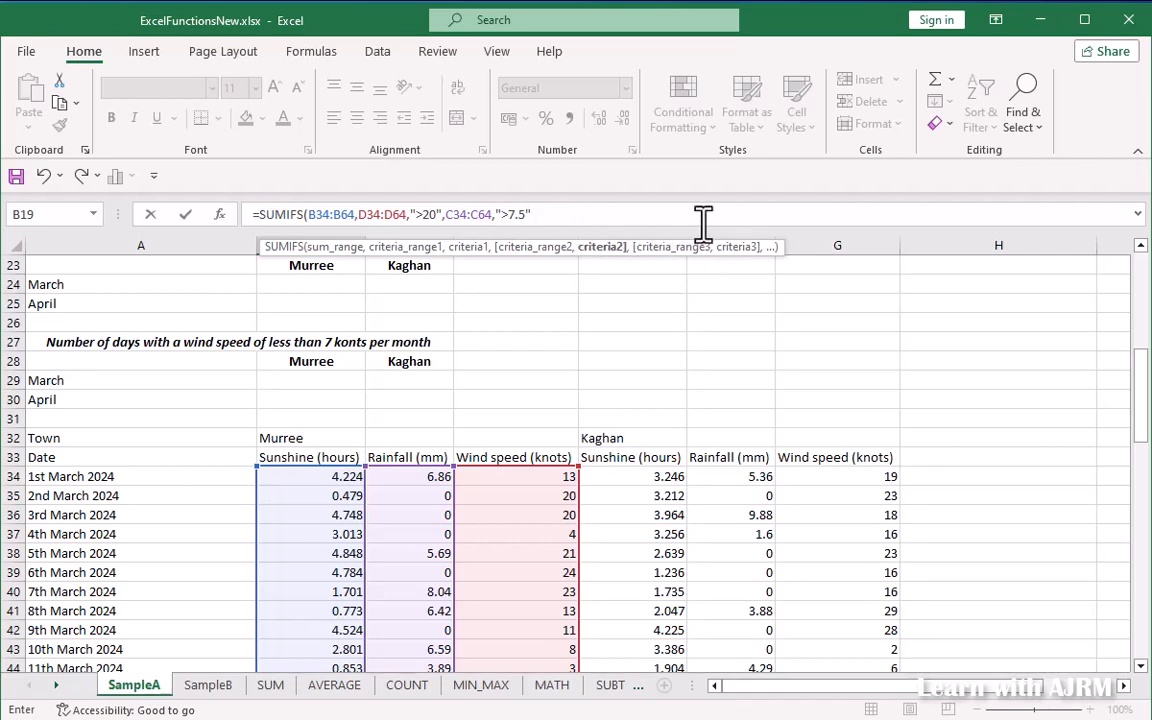
type(")")
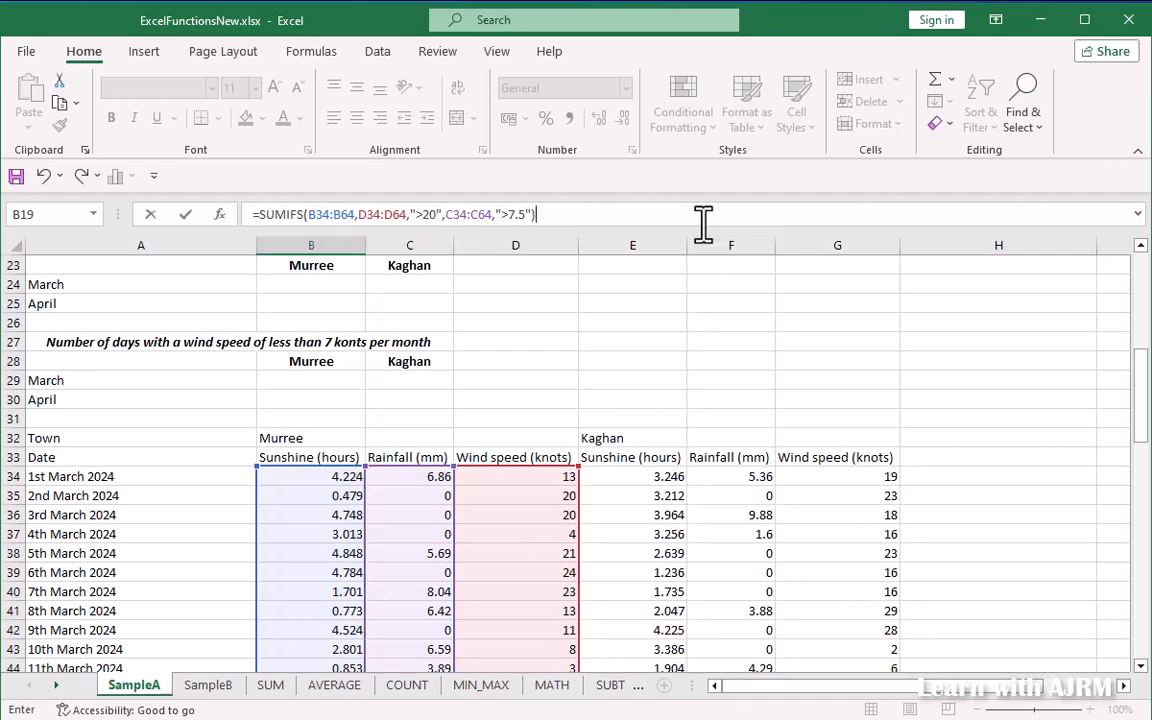
key("Return")
scroll(406, 267, "up", 3)
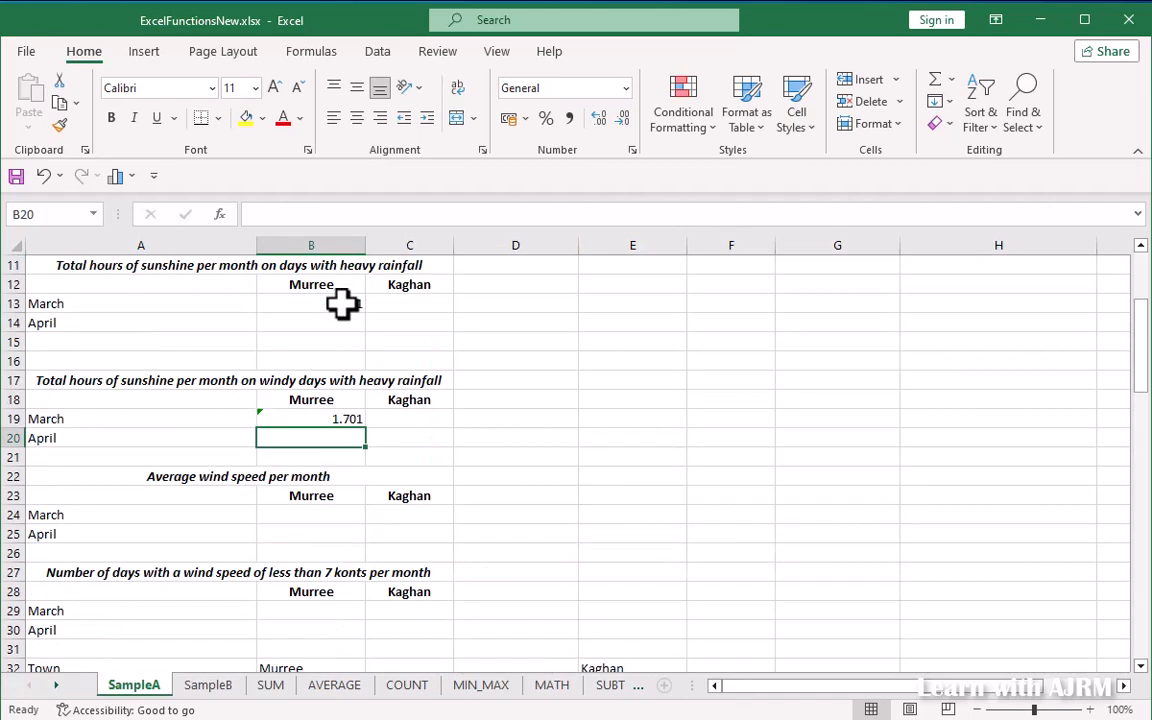
Compare the SUMIFS formula in B19 with the SUMIF formula in B13 and review the March weather data behind them
left_click(355, 419)
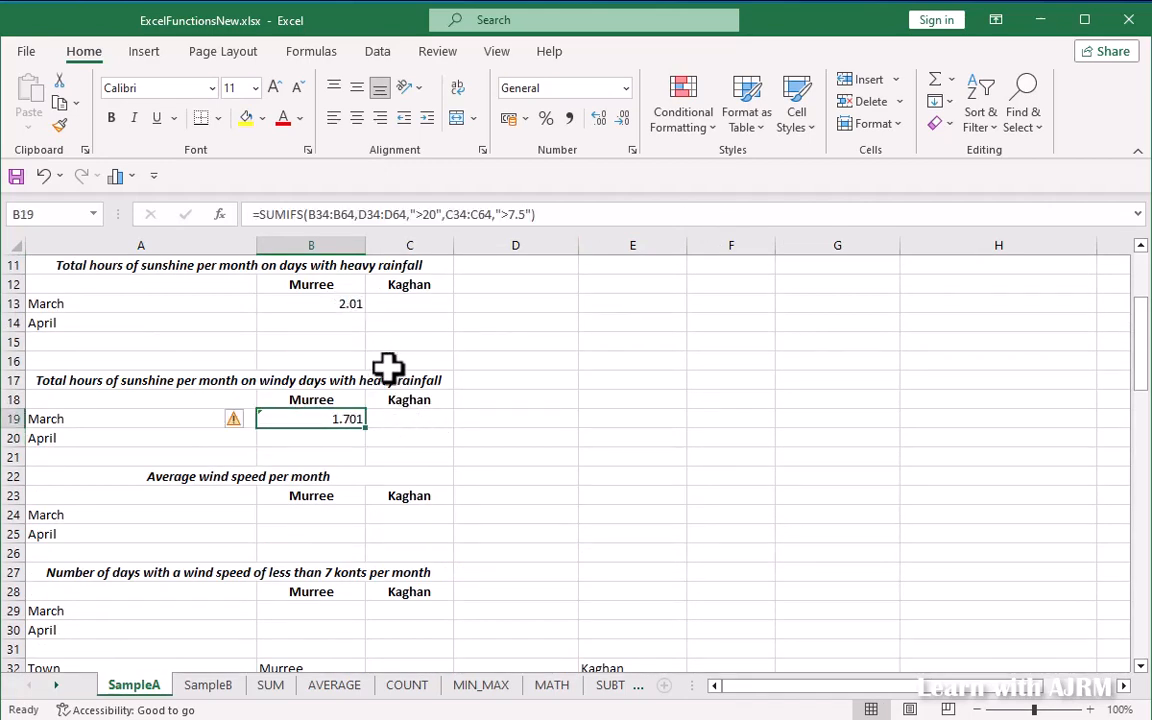
left_click(355, 306)
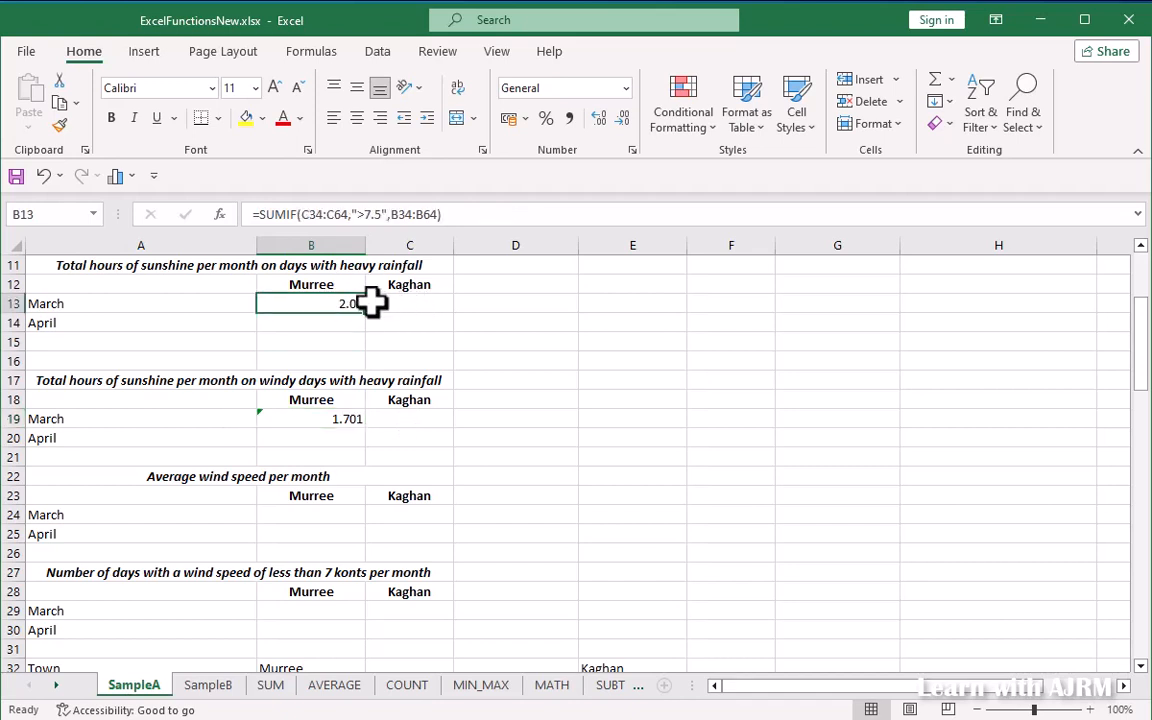
left_click(377, 416)
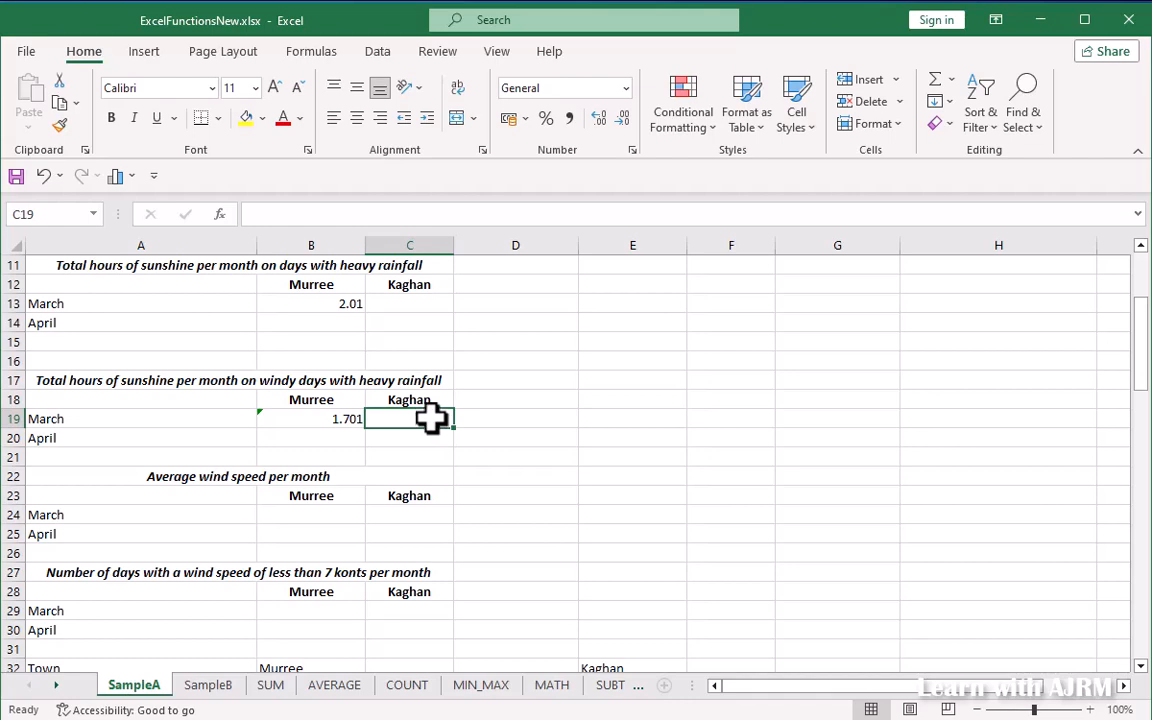
scroll(430, 418, "down", 6)
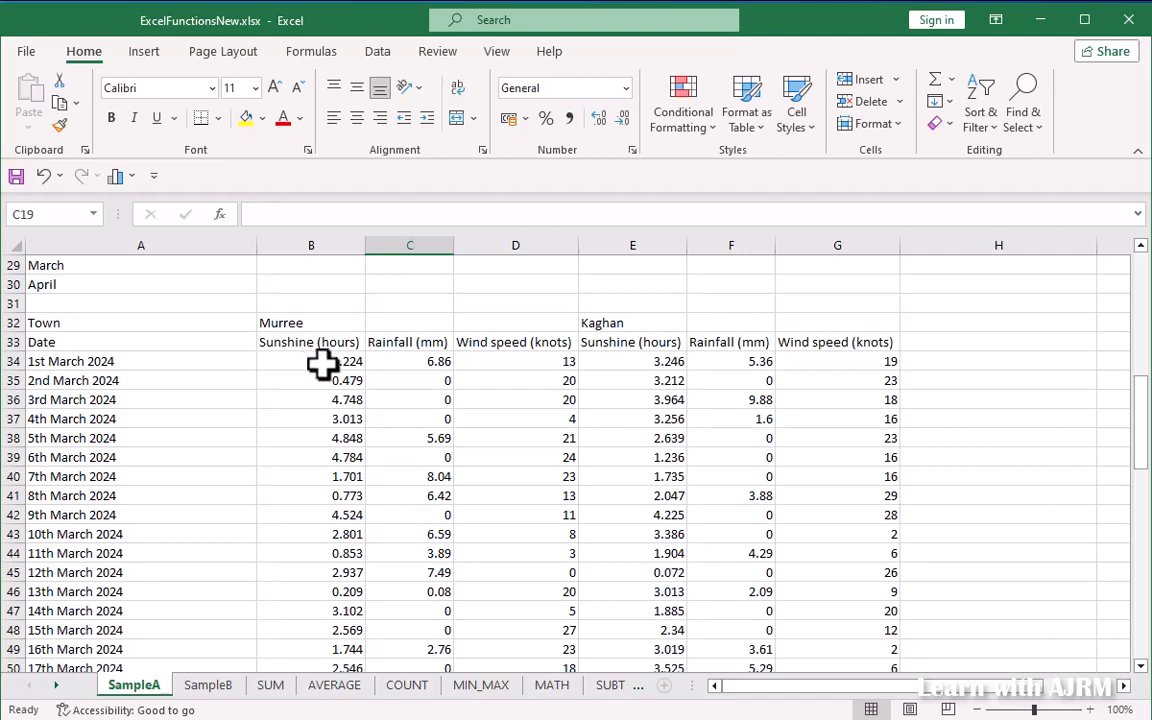
scroll(322, 365, "up", 7)
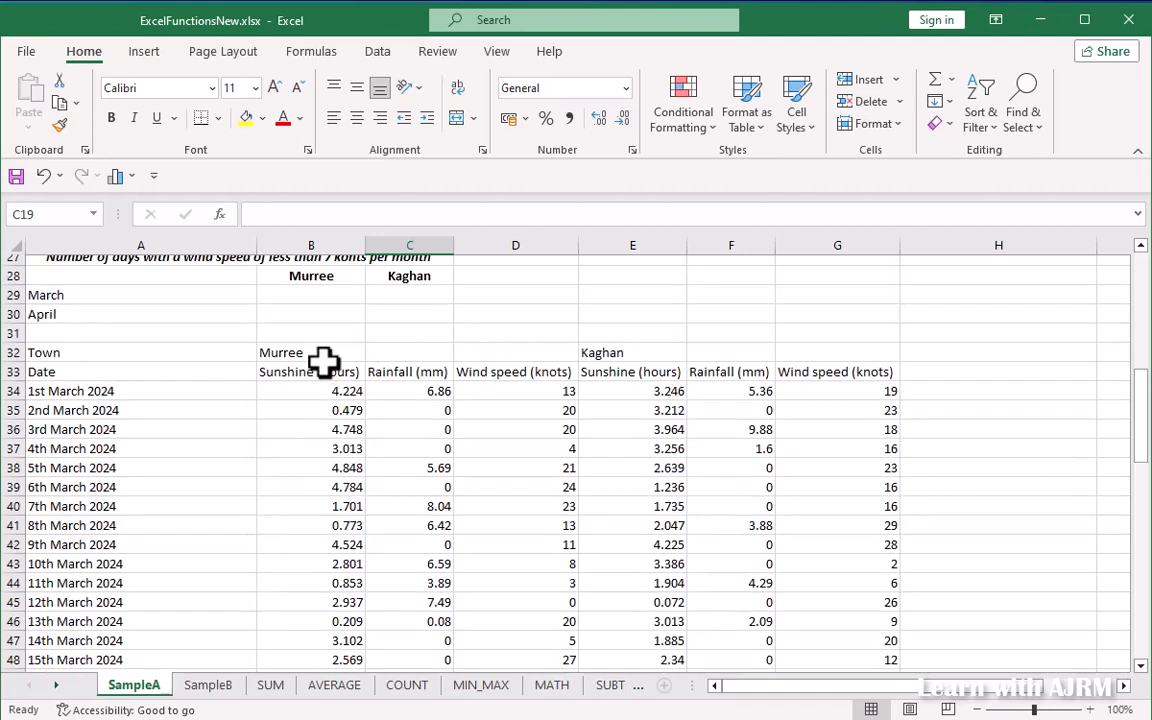